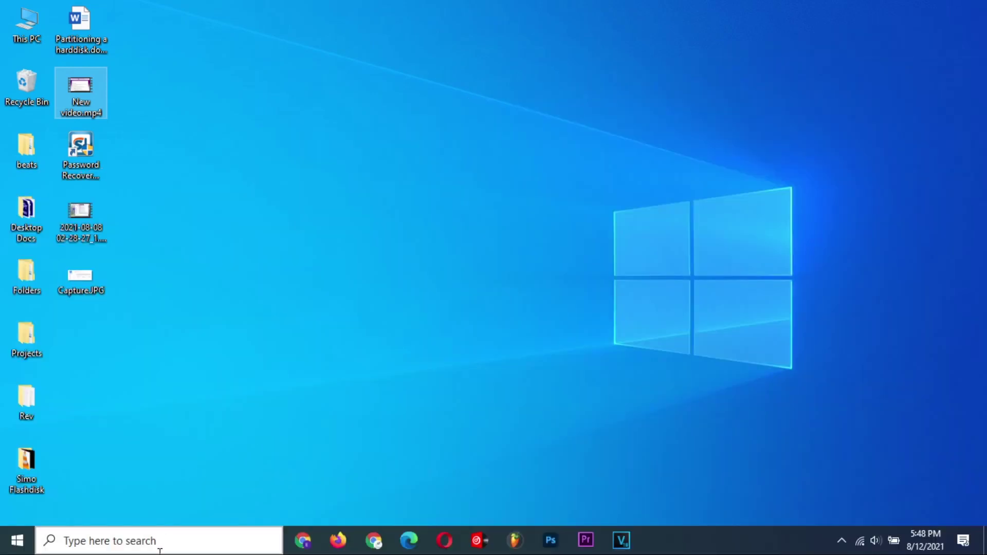
Step: Launch Word from search, start a blank document, and paste the desktop screenshot onto the page
left_click(158, 543)
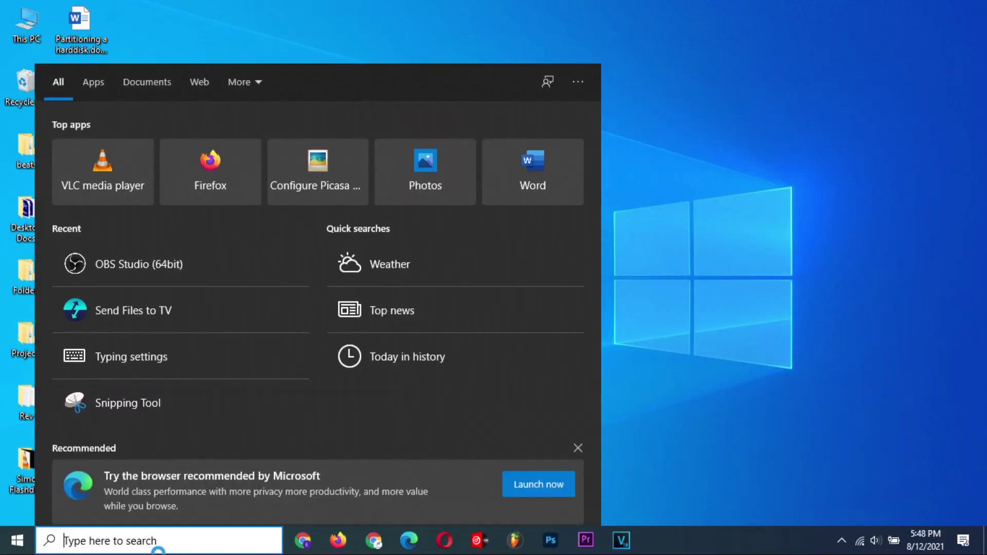
type("w")
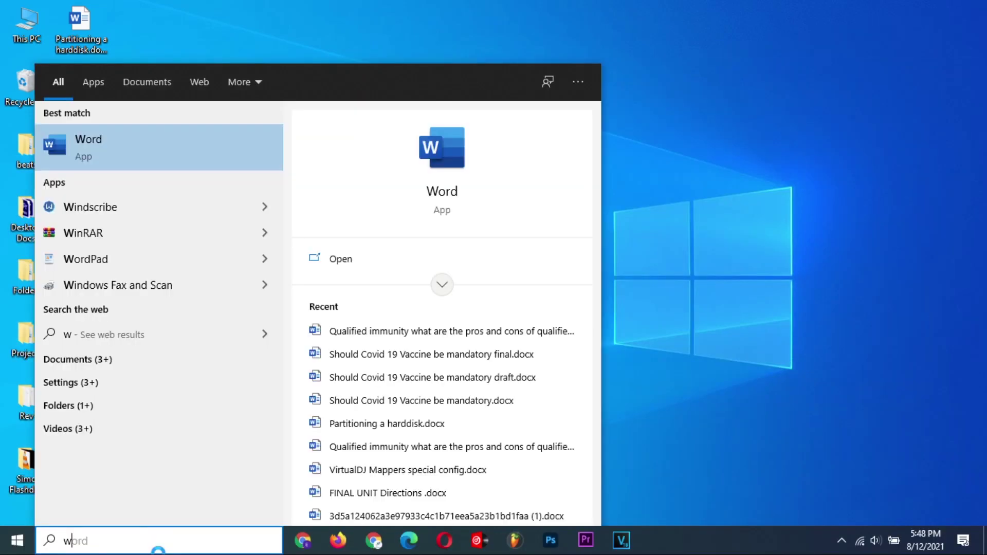
left_click(88, 144)
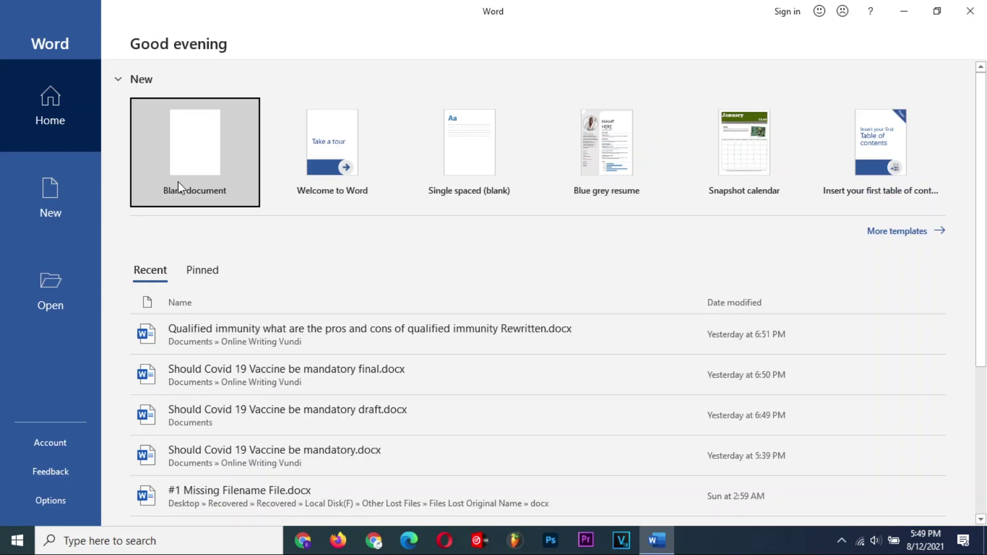
left_click(178, 181)
right_click(451, 216)
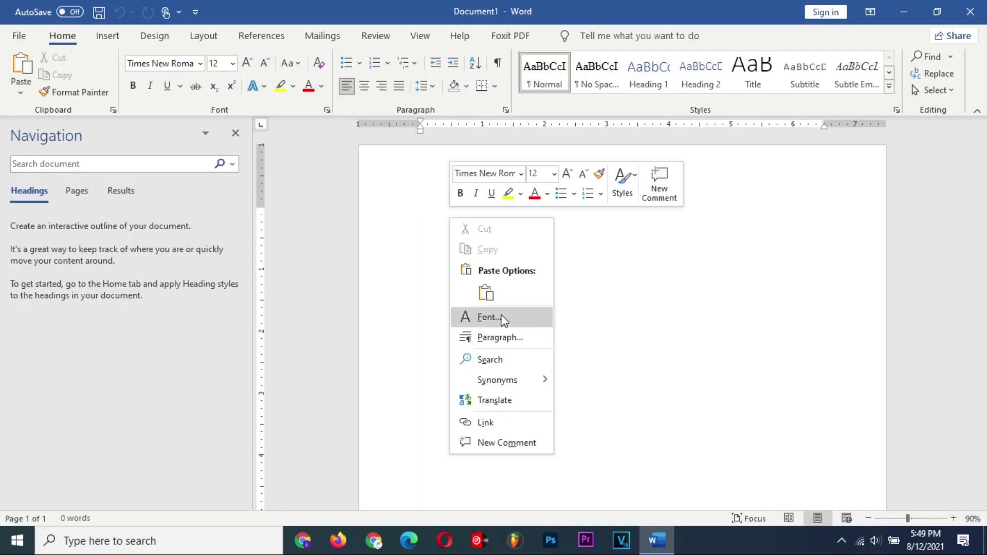
left_click(485, 294)
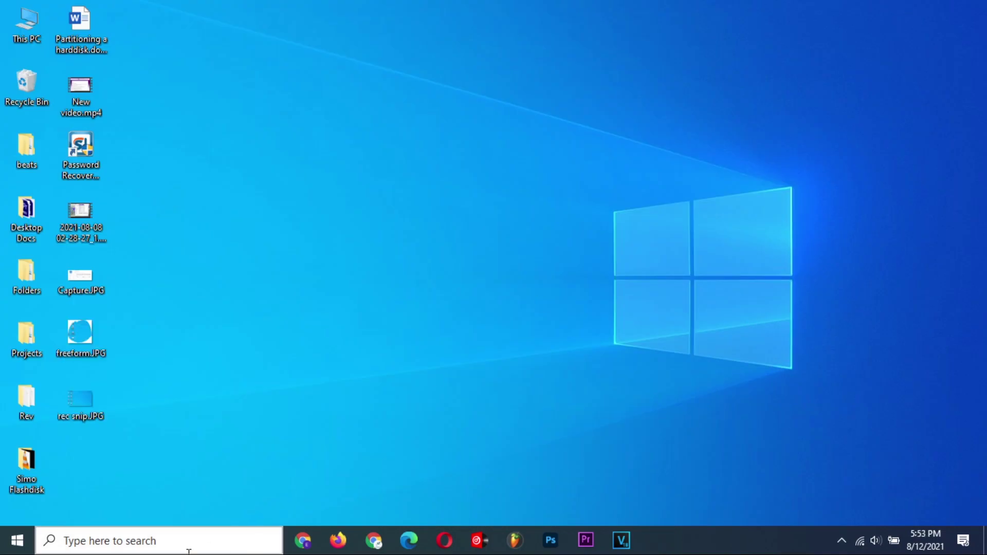
Step: Open Snipping Tool via 'snip' and trace a free-form snip around the desktop icons
left_click(189, 551)
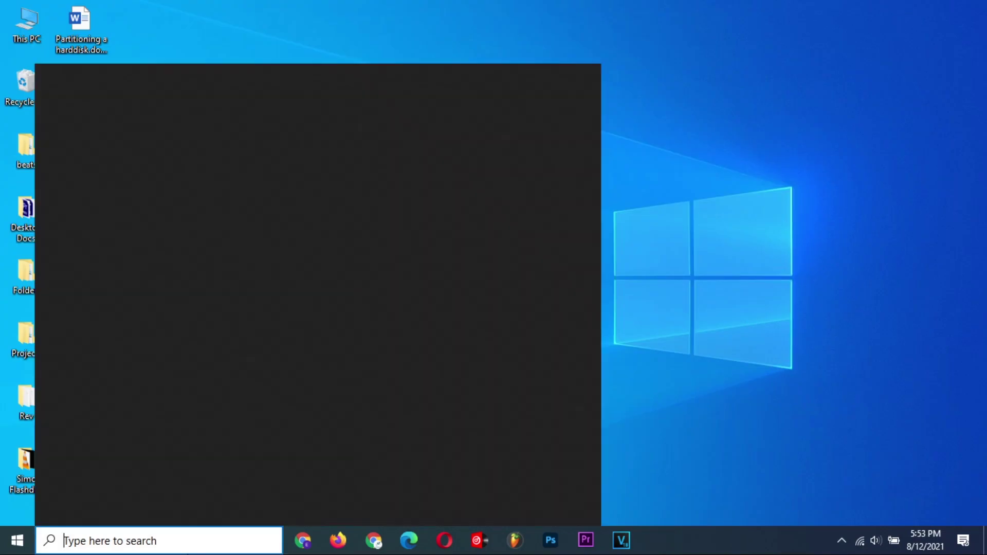
type("snip")
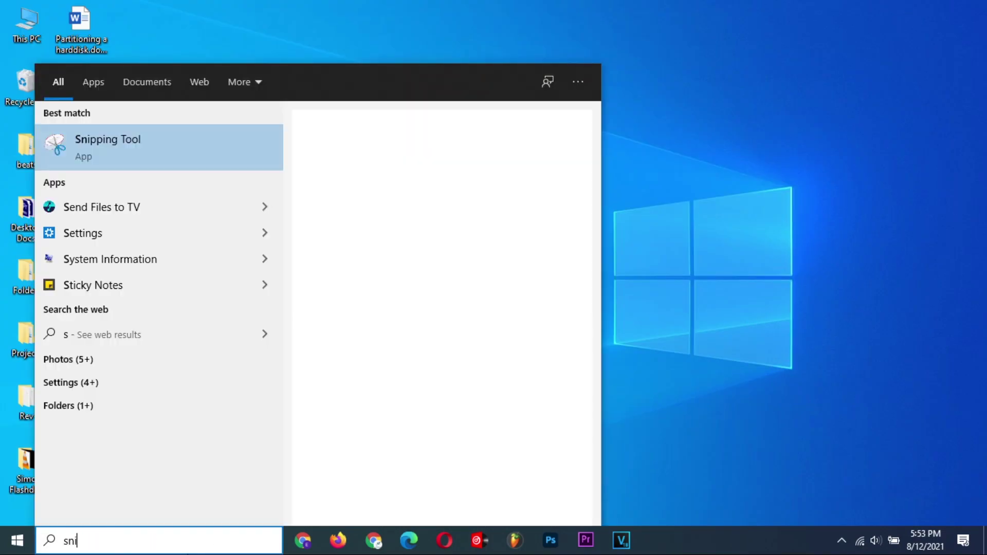
left_click(127, 164)
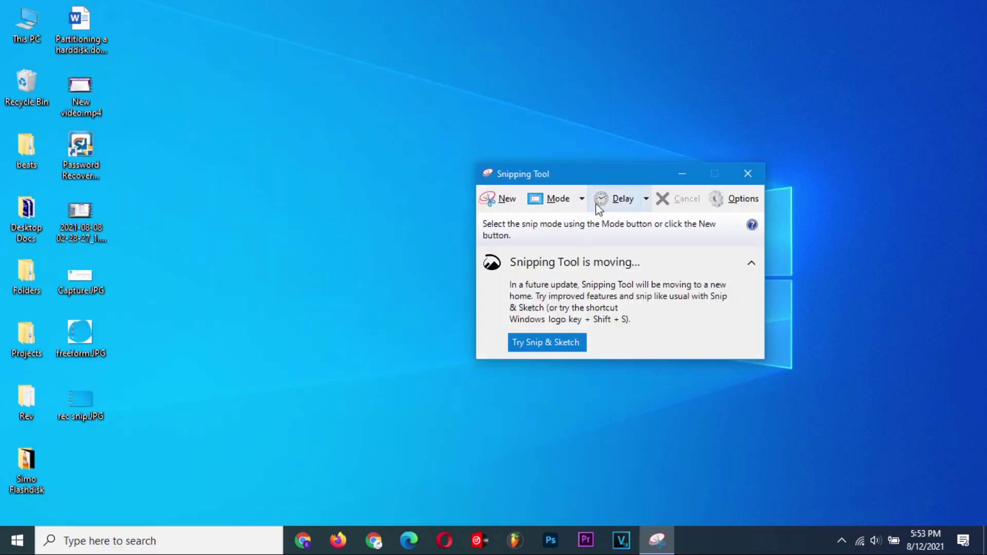
left_click(581, 199)
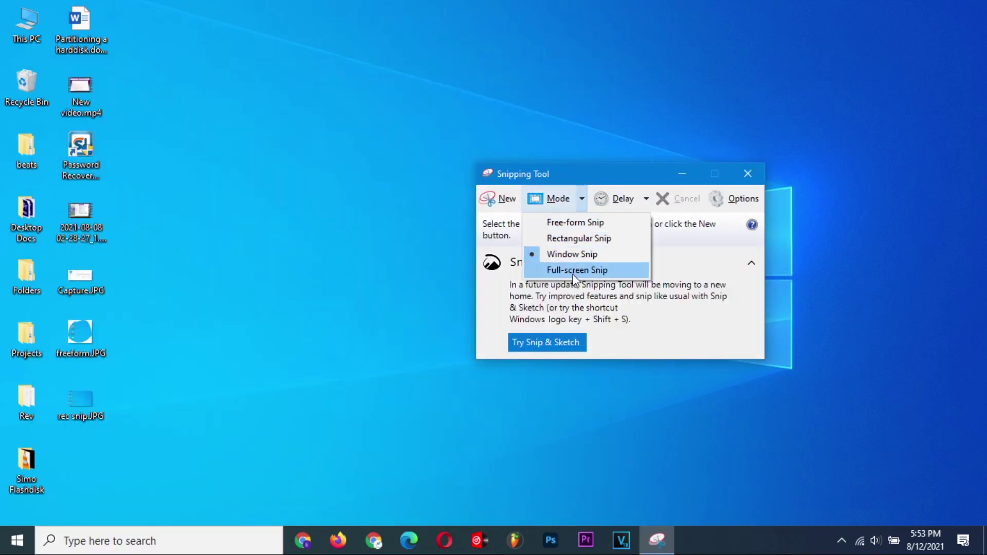
left_click(575, 223)
left_click_drag(181, 108, 115, 218)
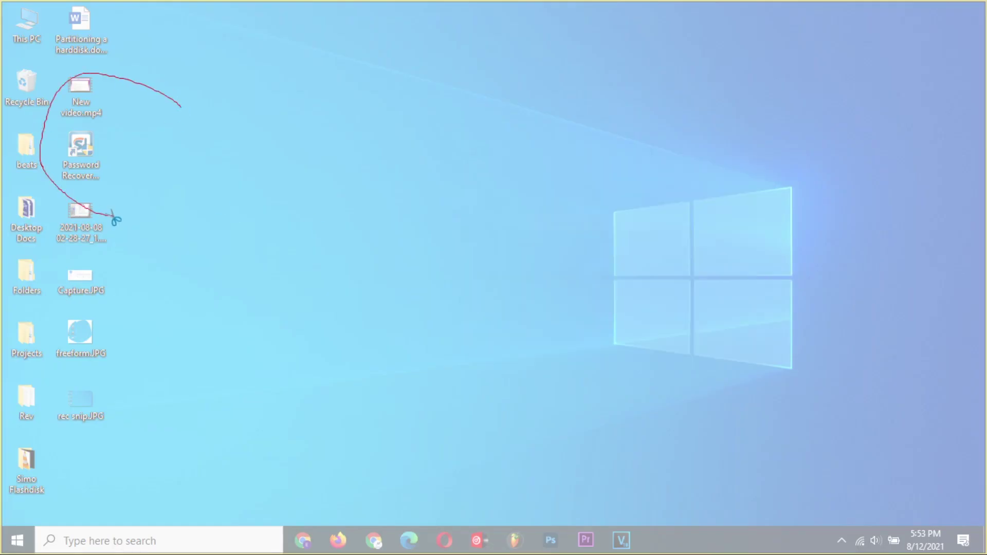
left_click_drag(298, 192, 393, 85)
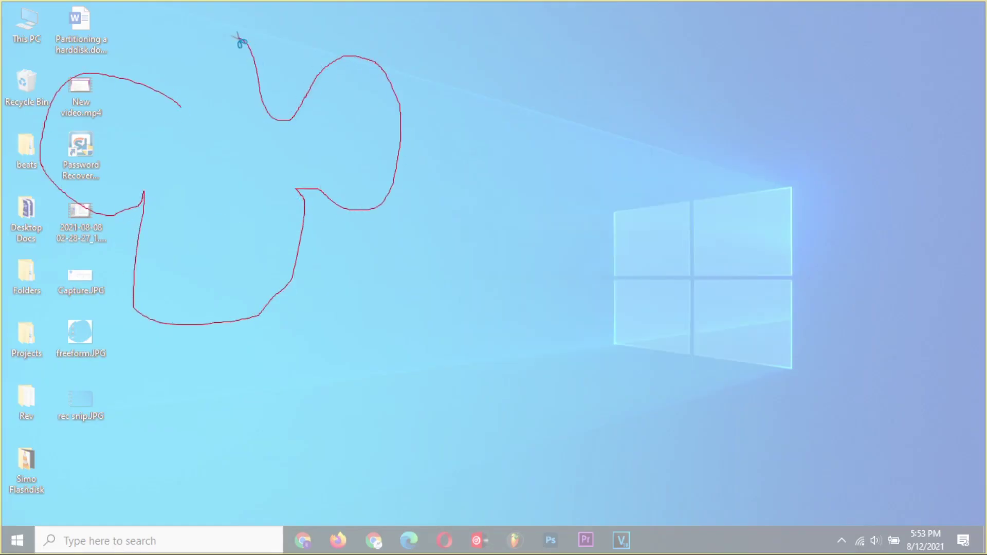
left_click_drag(180, 107, 179, 107)
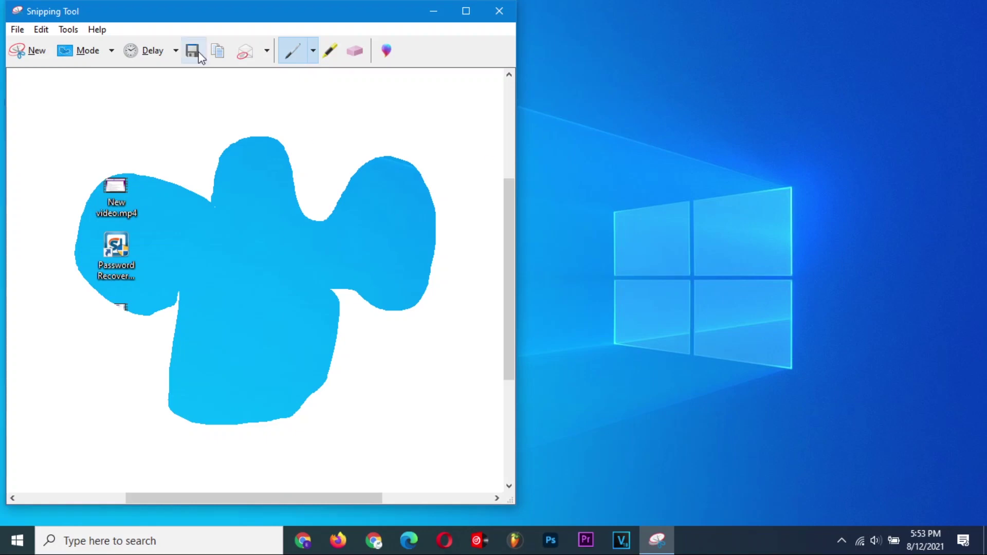
Step: Save the free-form snip to the Desktop under the name 'New'
left_click(17, 29)
left_click(50, 70)
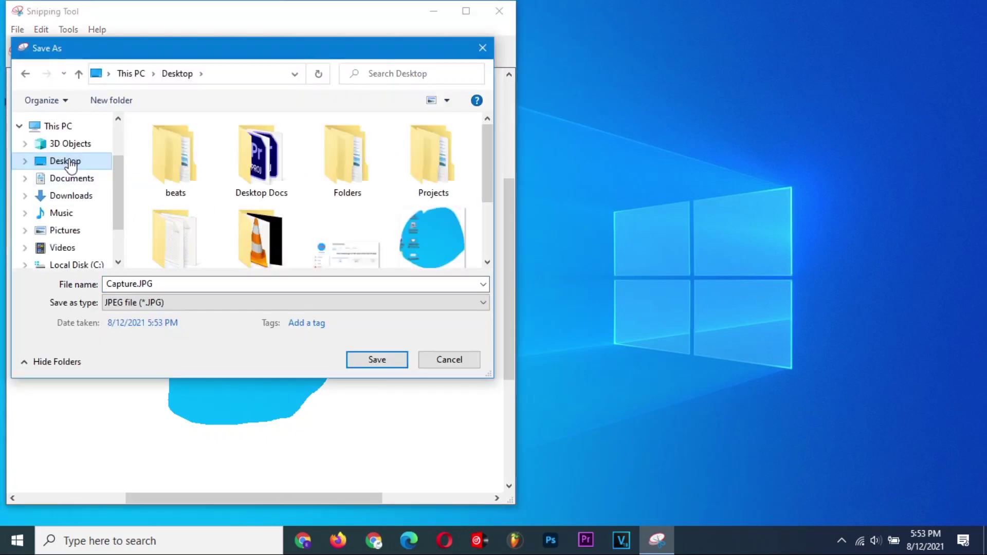
left_click(165, 282)
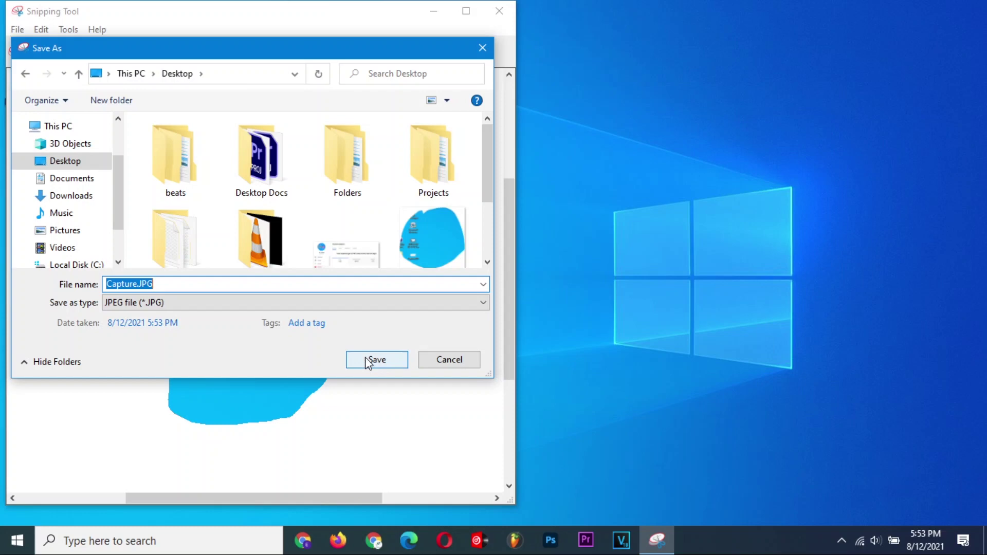
type("New")
left_click(349, 360)
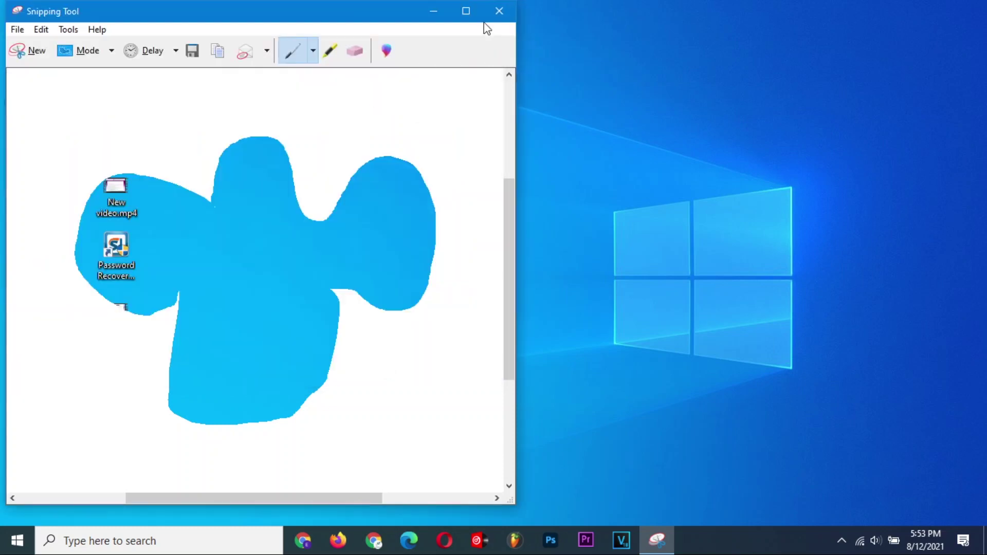
Step: Take a rectangular snip framing the Desktop Docs, Folders and Projects icons
left_click(498, 11)
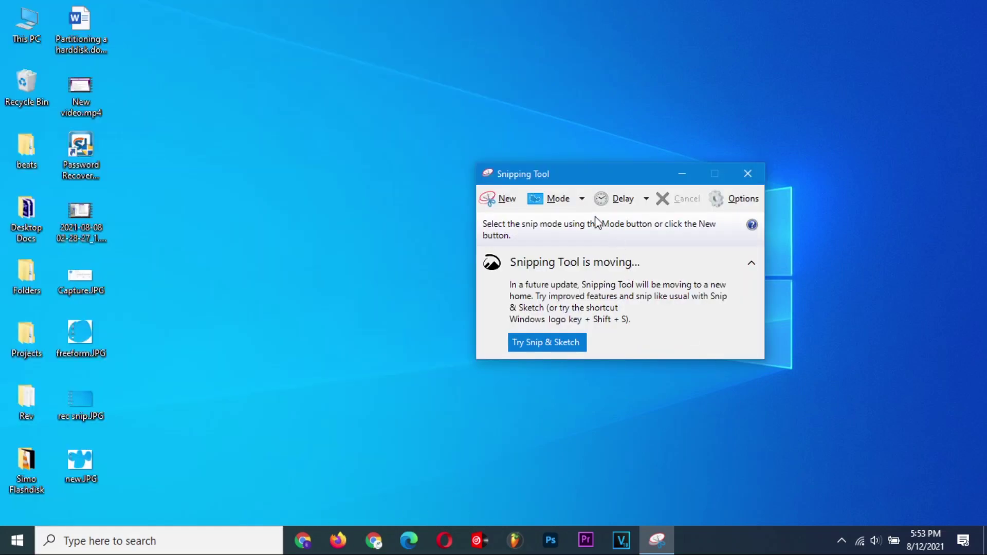
left_click(582, 198)
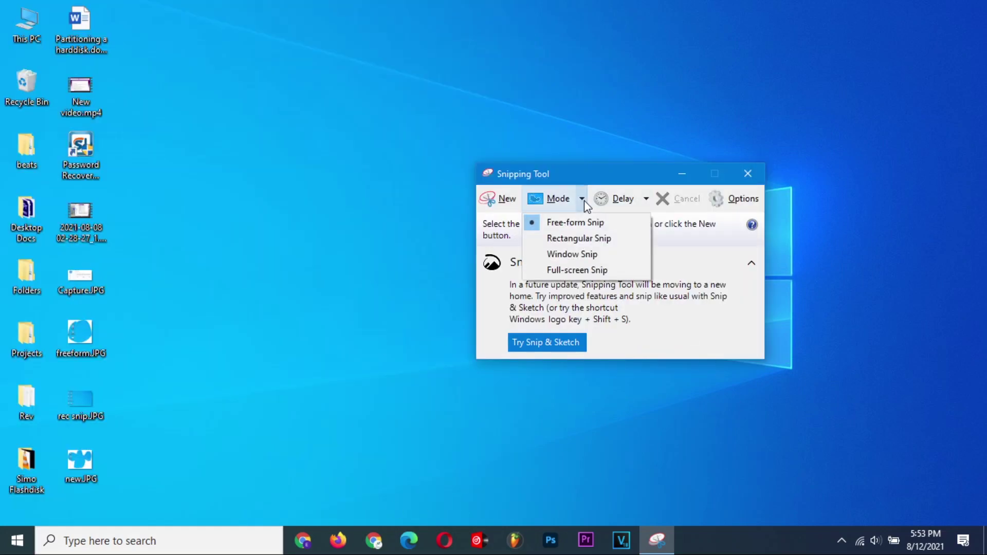
left_click(589, 239)
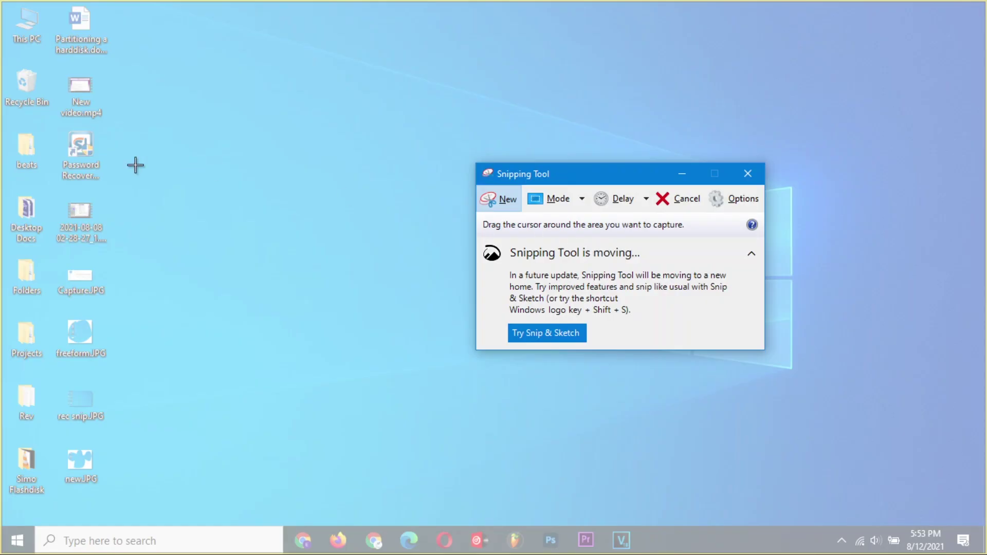
left_click_drag(0, 193, 367, 378)
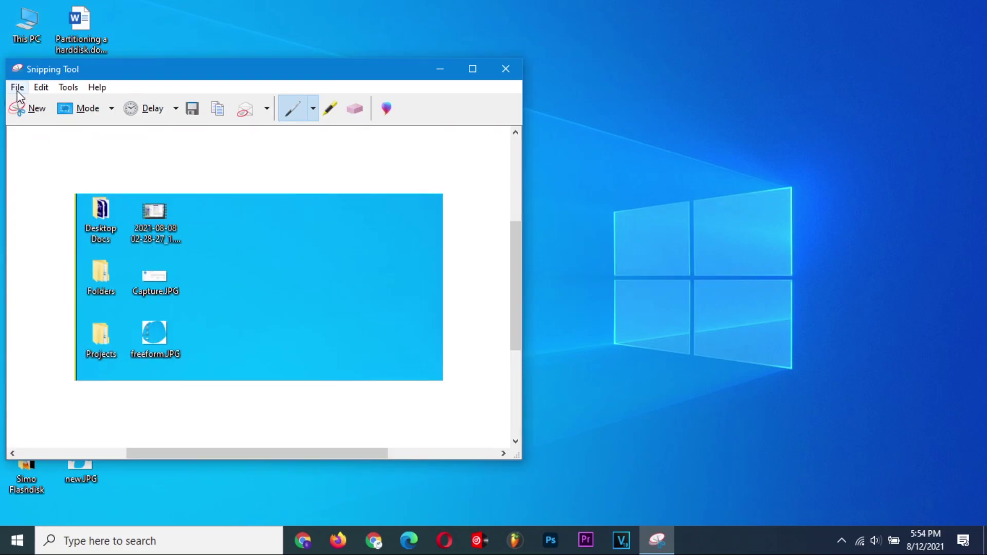
Step: Save the rectangular snip as rec.JPG
left_click(17, 87)
left_click(40, 125)
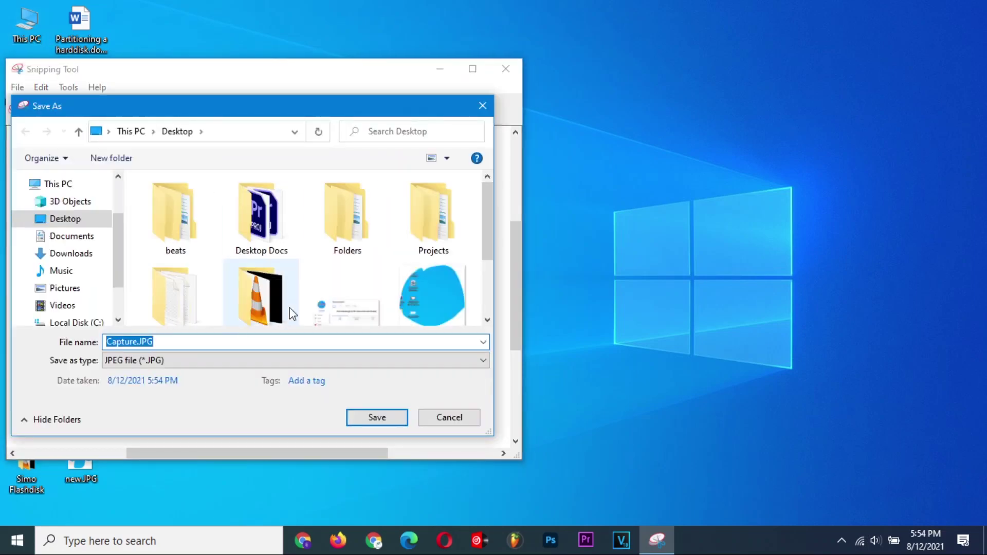
type("rec")
left_click(377, 417)
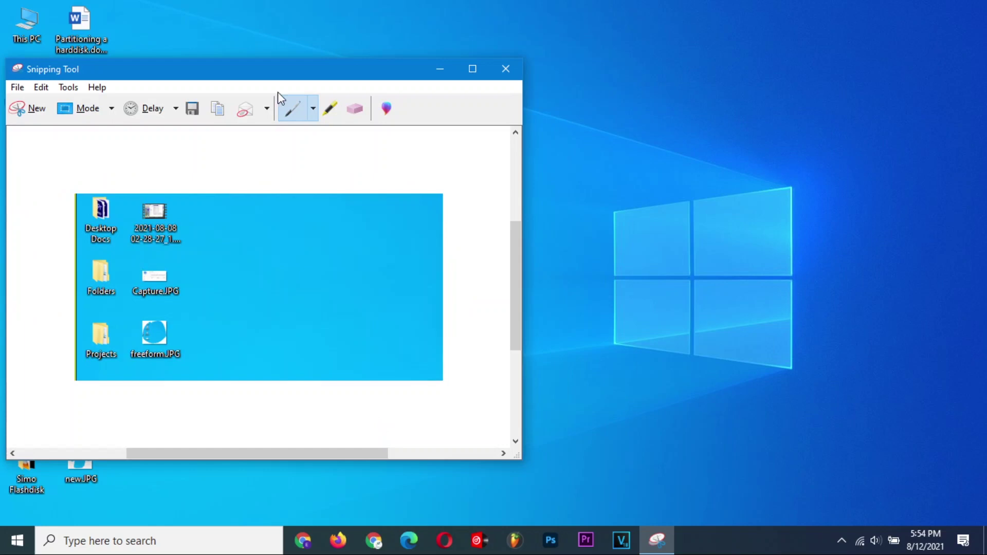
Step: Open a This PC Explorer window and capture it with a window snip
left_click(505, 68)
key("super+e")
key("alt+Tab")
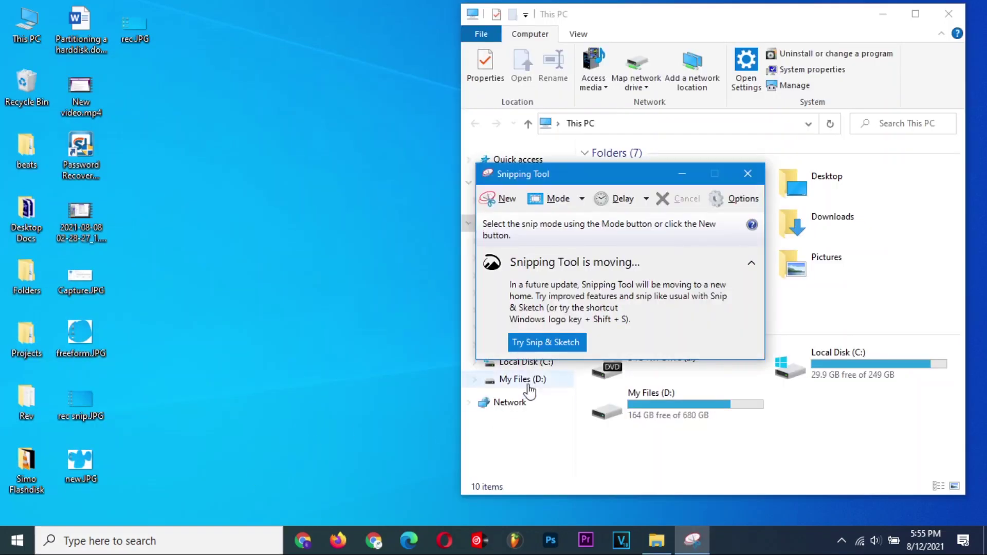
left_click(581, 199)
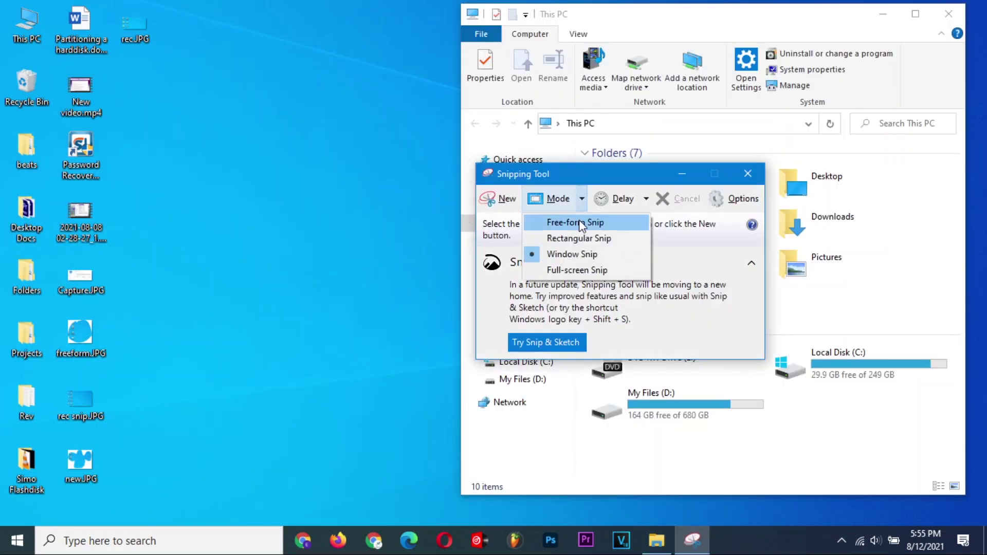
left_click(573, 254)
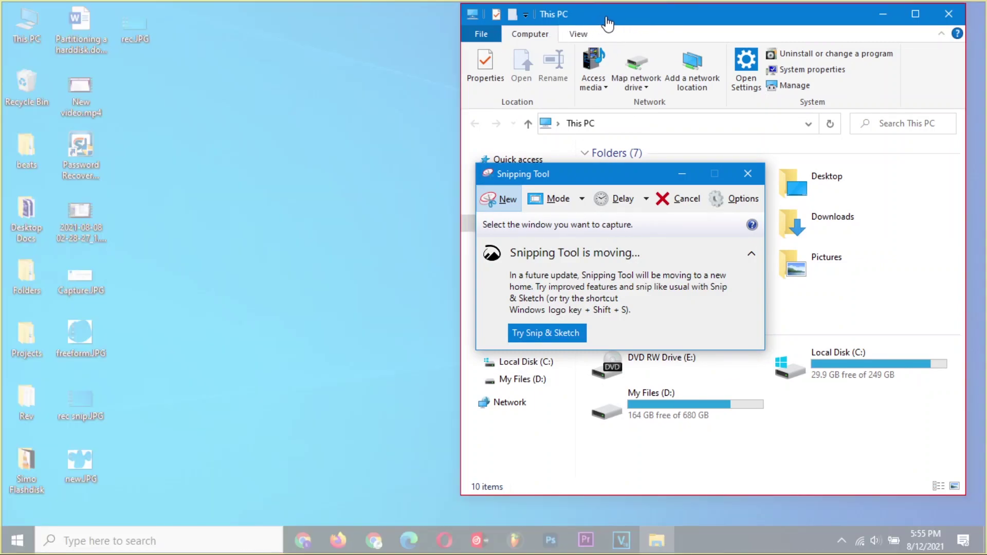
left_click(608, 24)
left_click_drag(979, 195, 982, 229)
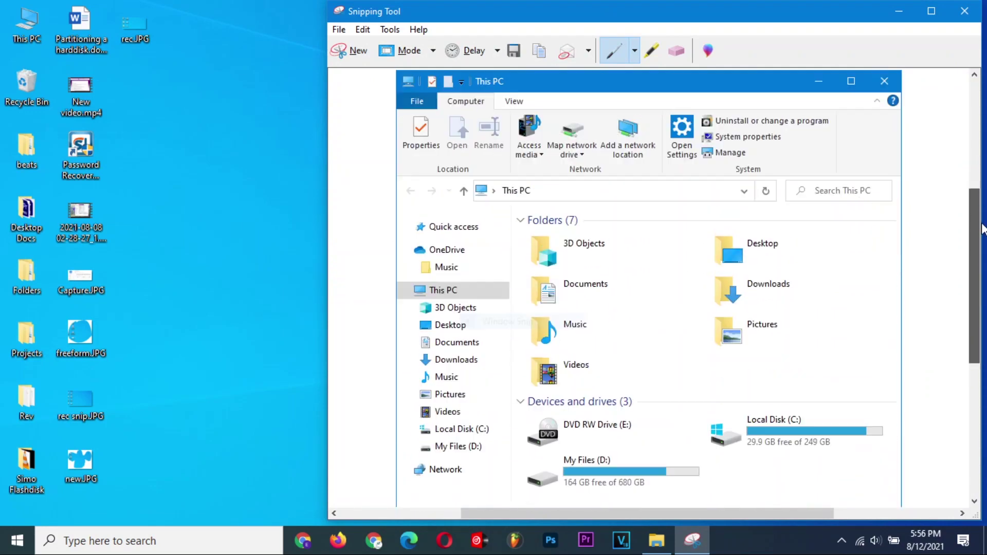
Step: Save the window capture as windows.JPG on the Desktop and preview it
left_click(338, 29)
left_click(370, 64)
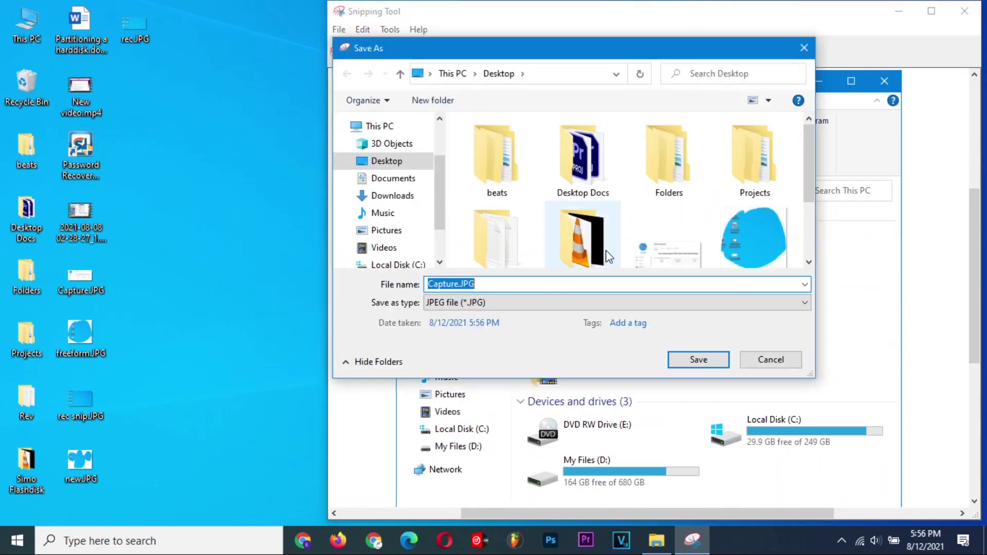
key("Return")
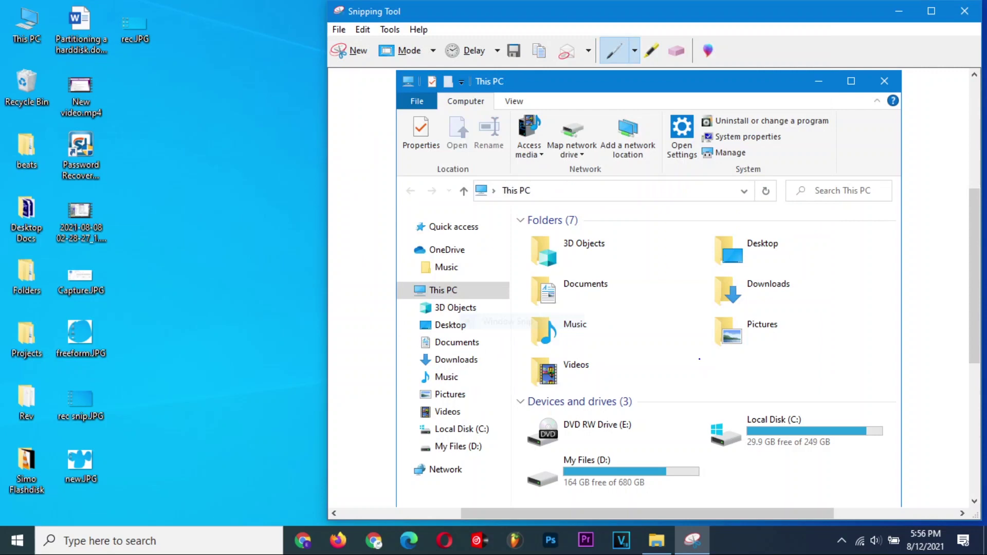
double_click(134, 82)
left_click(974, 11)
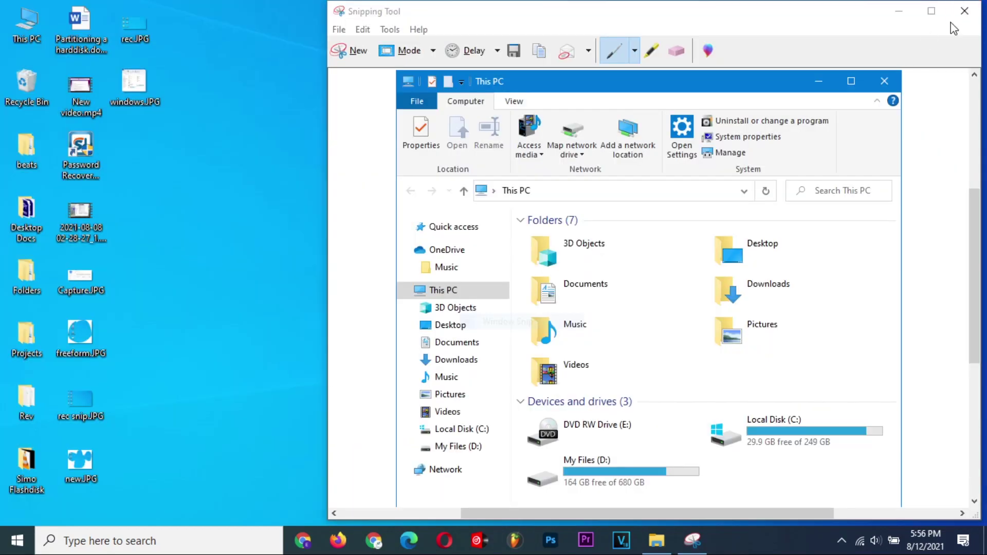
Step: Close the open windows, take a full-screen snip of the desktop, and bring up Save As
left_click(973, 12)
left_click(953, 10)
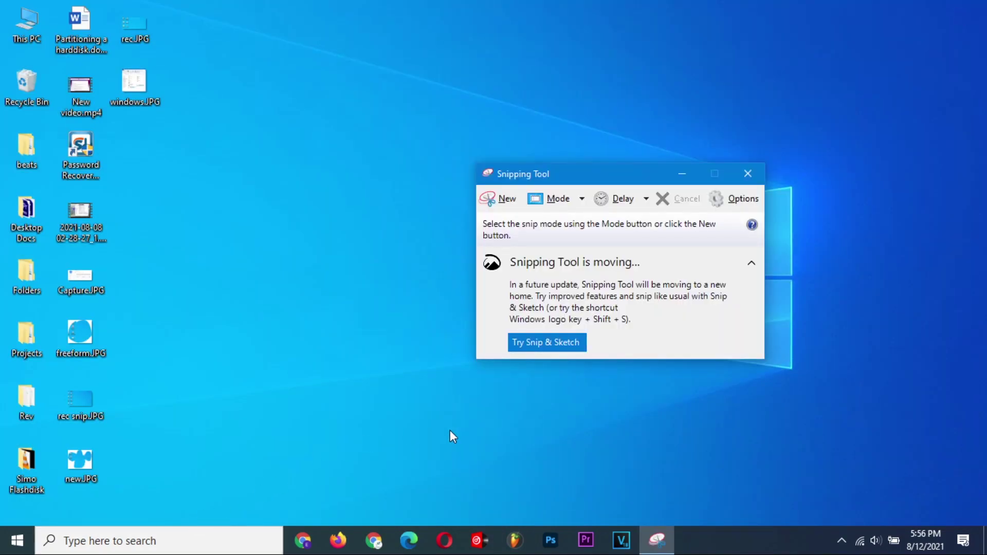
left_click(583, 199)
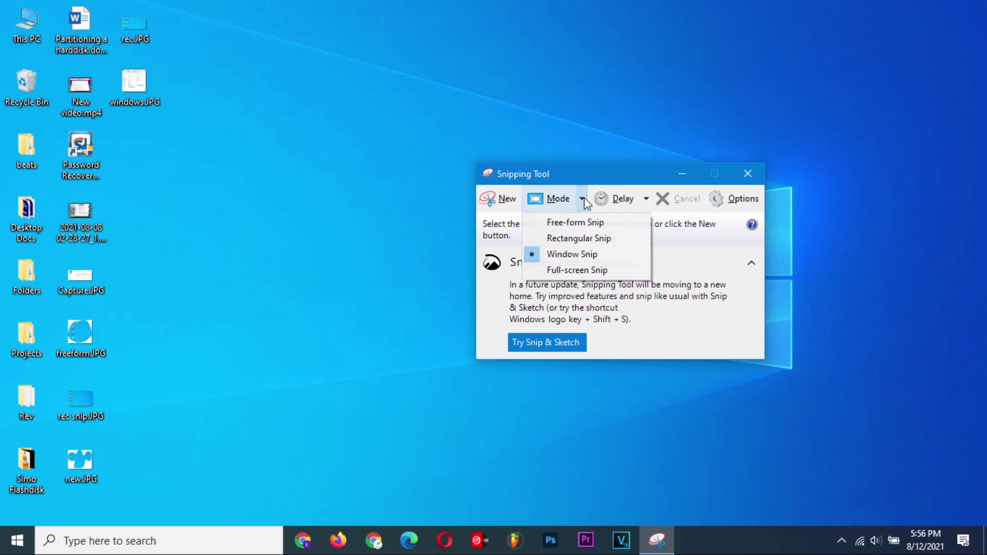
left_click(574, 272)
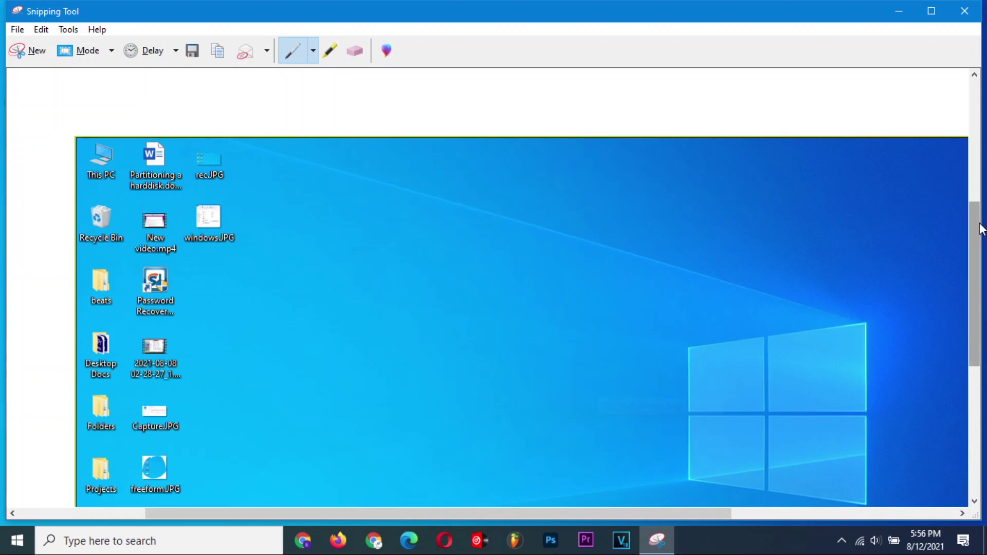
scroll(976, 236, "down", 3)
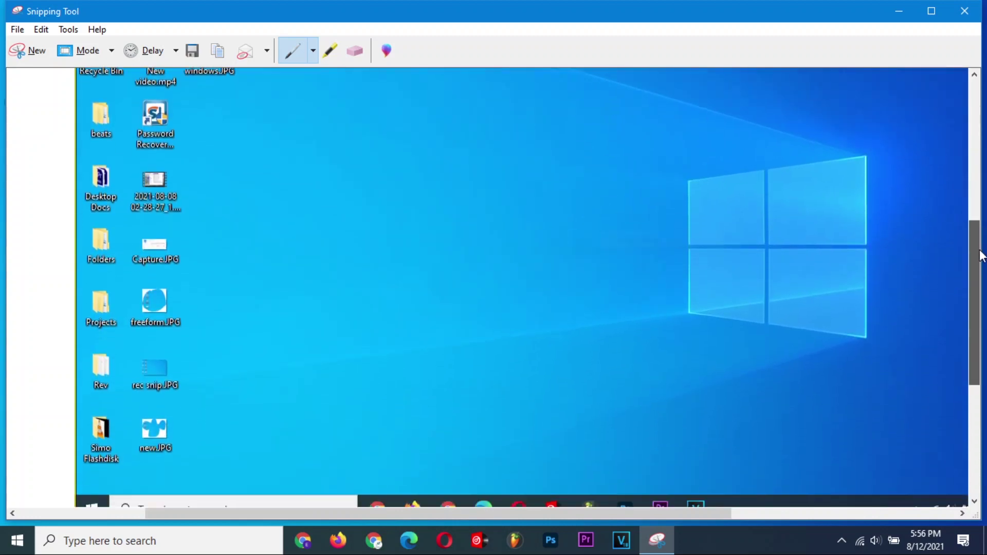
left_click(17, 29)
left_click(48, 67)
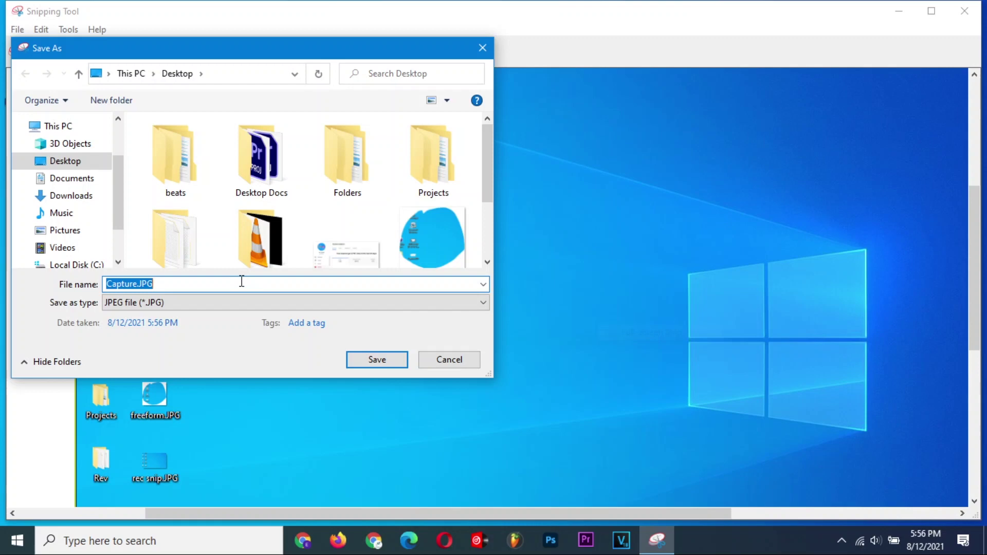
Step: Save the capture as 'full', then open Ease of Access keyboard settings and scroll to the Print Screen shortcut
type("full")
left_click(376, 360)
key("super")
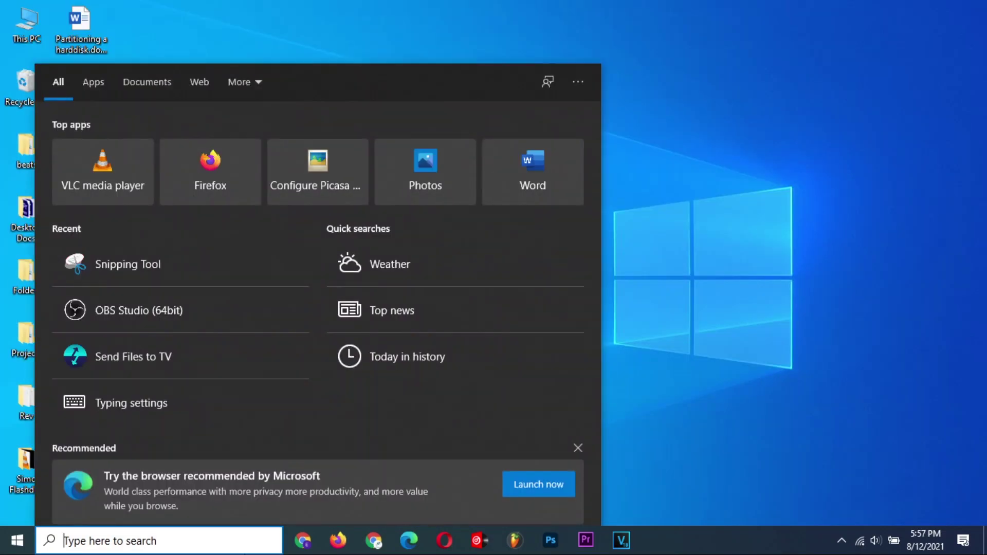
type("ease")
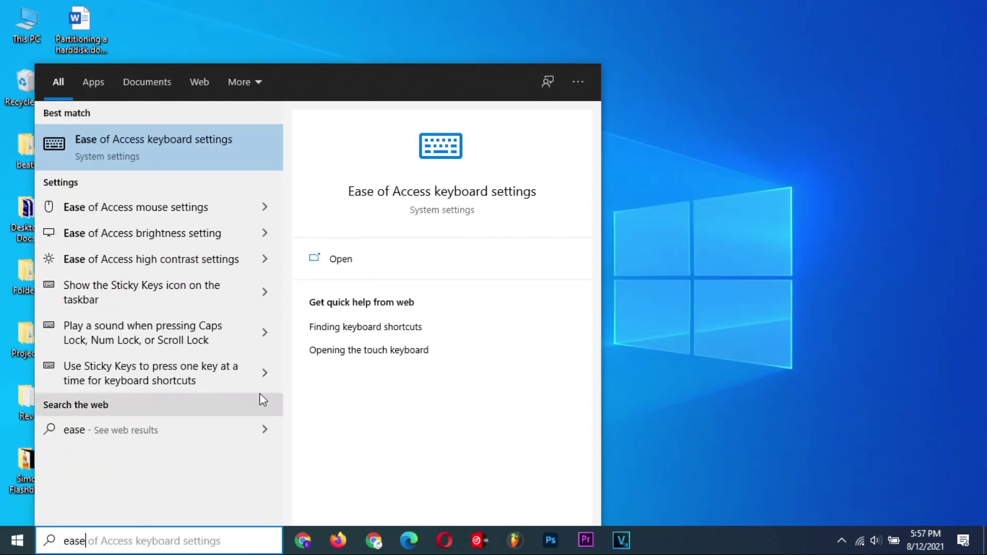
left_click(211, 140)
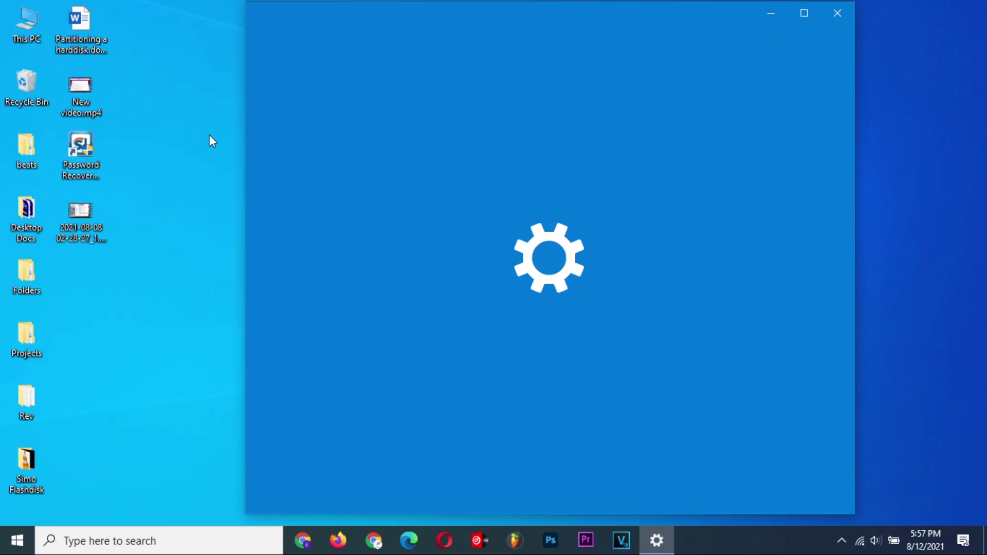
scroll(366, 375, "down", 5)
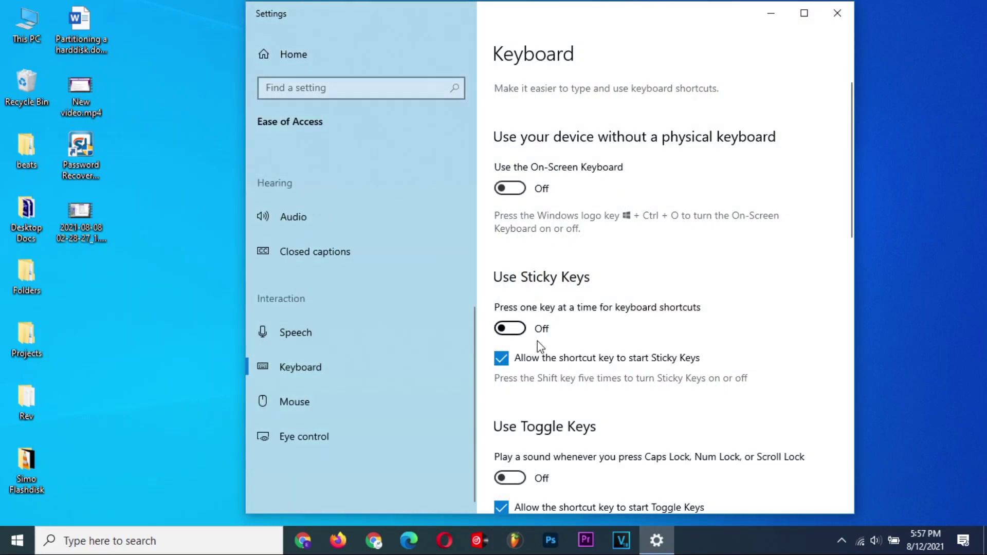
scroll(610, 393, "down", 7)
Step: Close Settings and use PrtScn to freeform-snip Word's Blank document and Welcome tiles
scroll(610, 393, "down", 2)
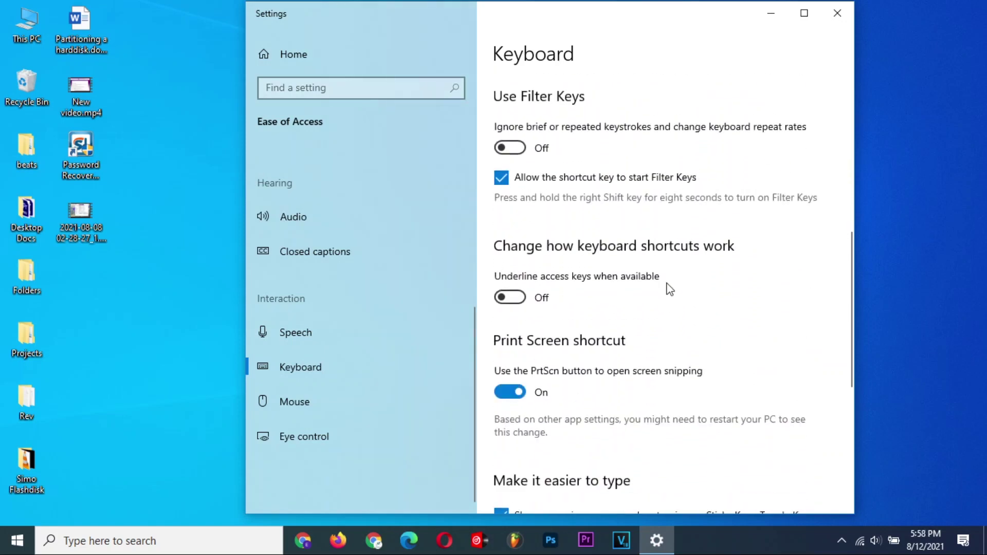
left_click(837, 14)
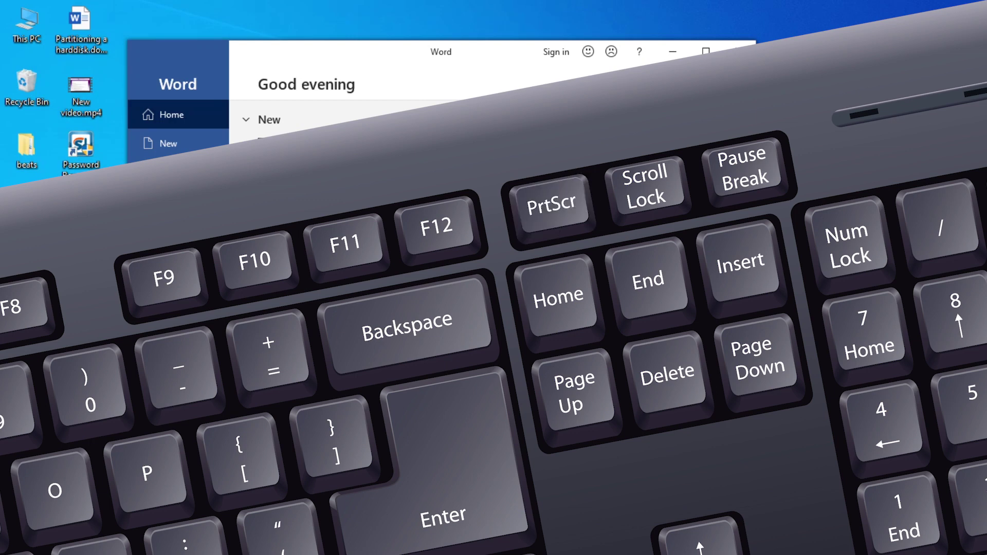
key("Print")
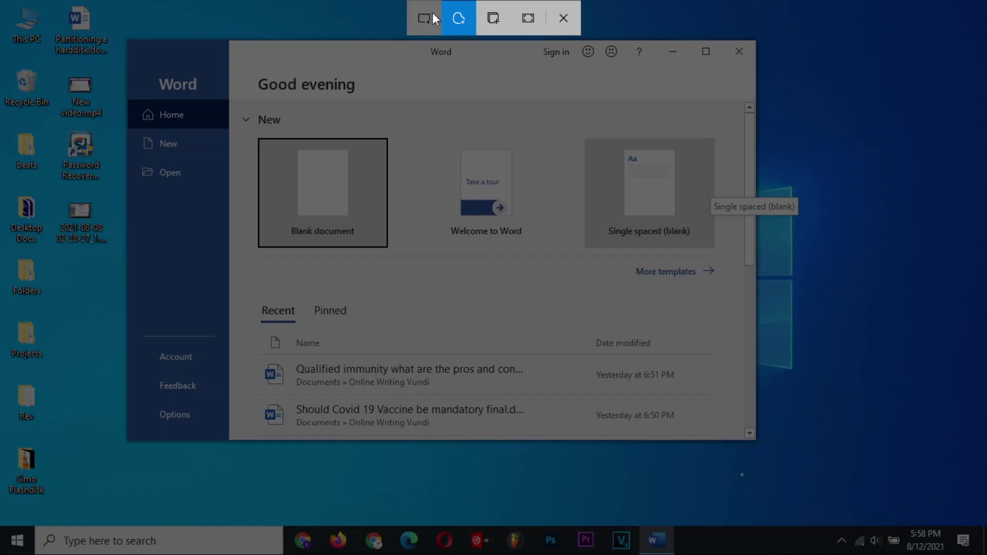
mouse_move(286, 187)
left_mouse_down()
mouse_move(306, 121)
mouse_move(471, 165)
mouse_move(504, 217)
mouse_move(465, 255)
mouse_move(343, 309)
left_mouse_up()
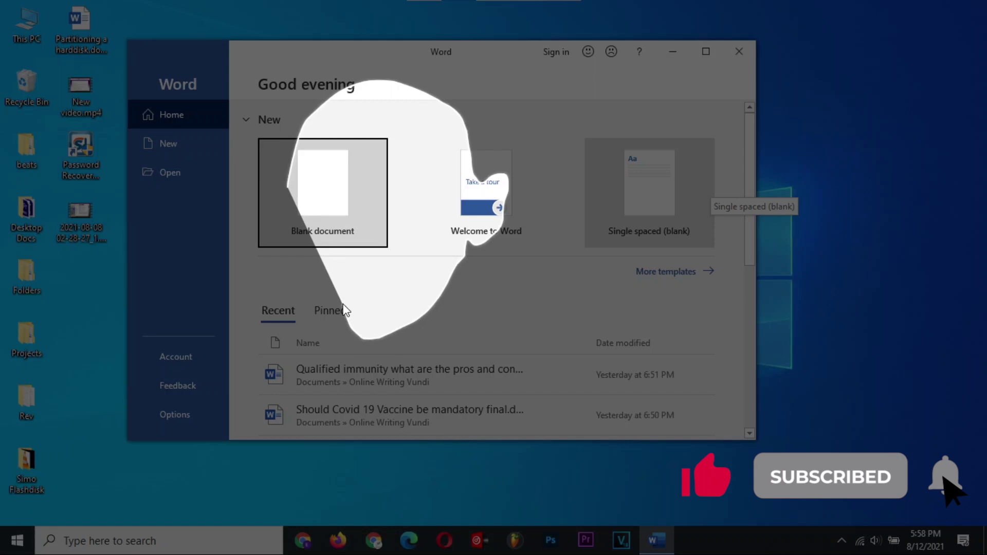
mouse_move(308, 248)
left_mouse_down()
mouse_move(274, 212)
mouse_move(291, 180)
left_mouse_up()
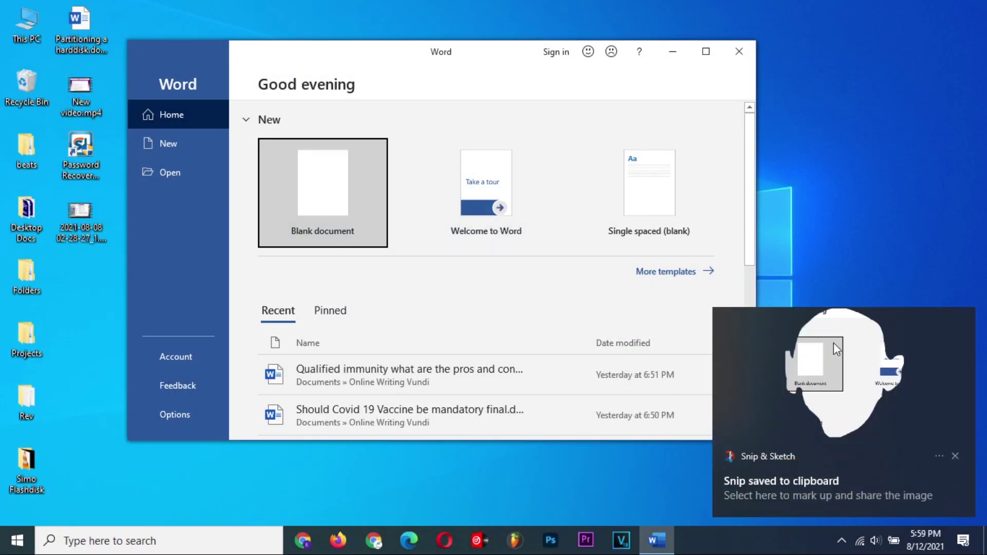
Step: Open the snip, draw yellow highlighter and black pencil marks, then erase them
left_click(850, 374)
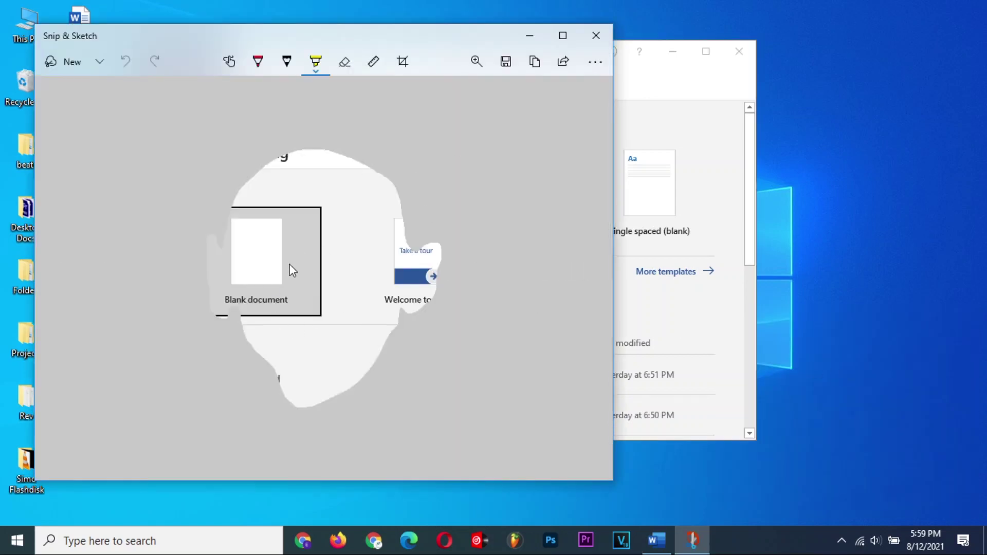
left_click(265, 65)
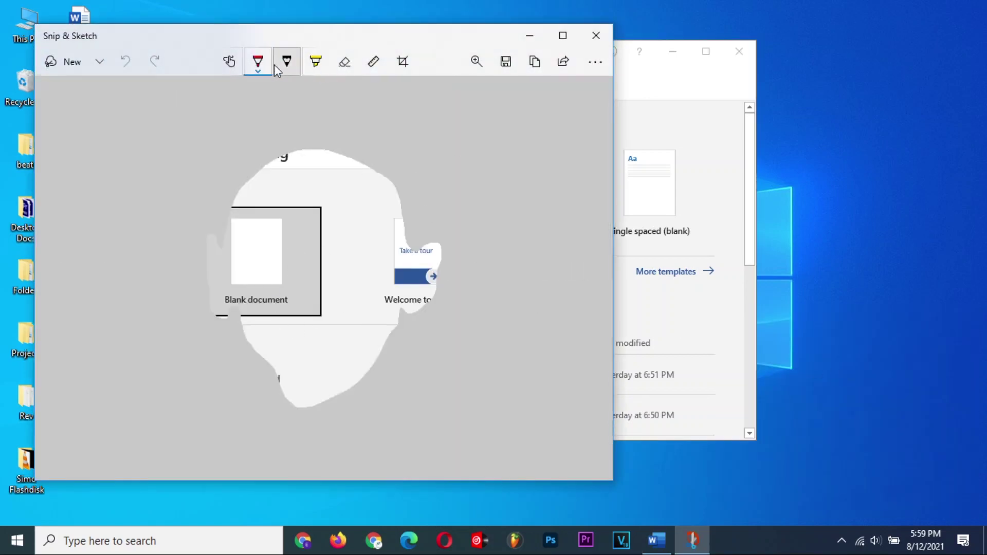
left_click(315, 62)
left_click_drag(301, 222, 288, 273)
left_click(283, 64)
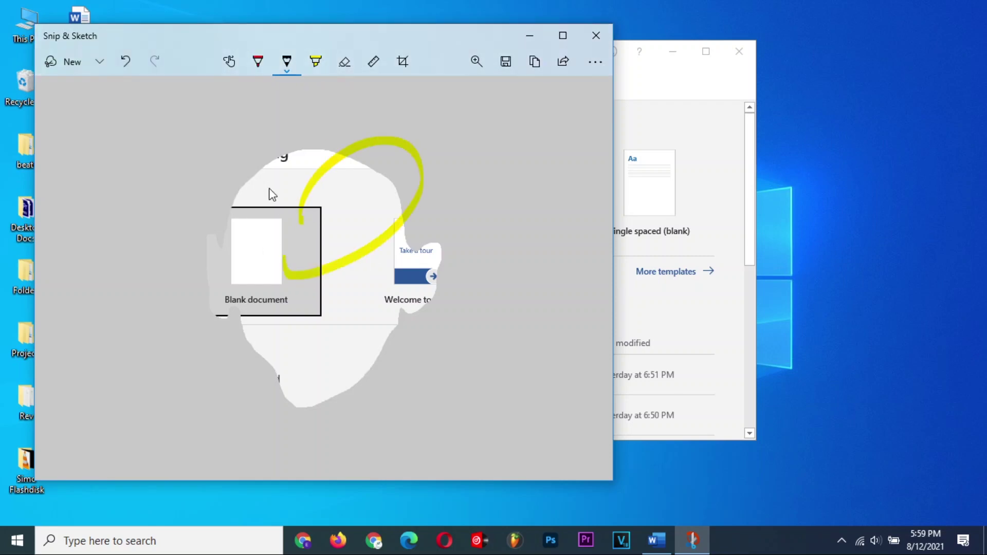
left_click_drag(269, 187, 276, 274)
left_click(344, 62)
mouse_move(363, 152)
left_mouse_down()
mouse_move(361, 140)
mouse_move(225, 173)
left_mouse_up()
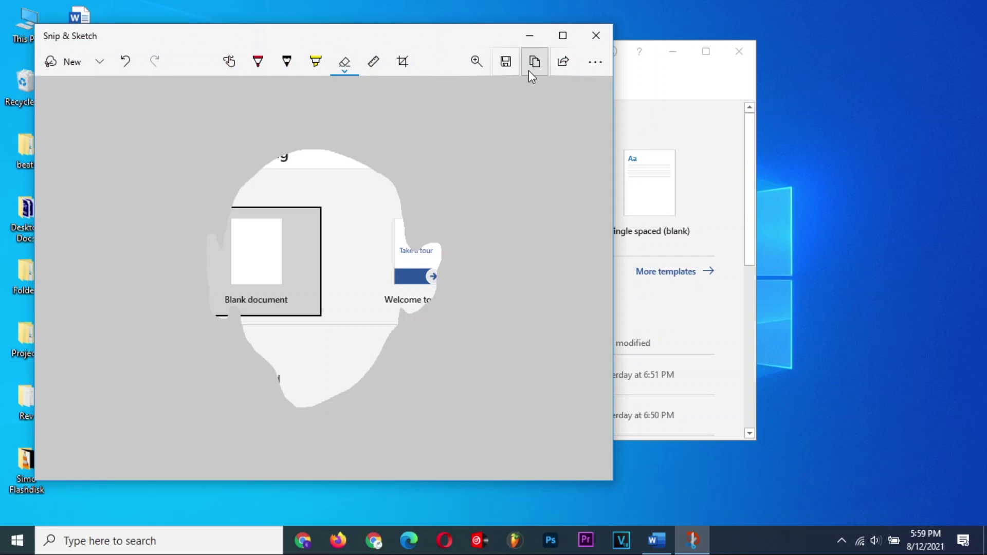
Step: Save the snip under the name 'red'
left_click(506, 63)
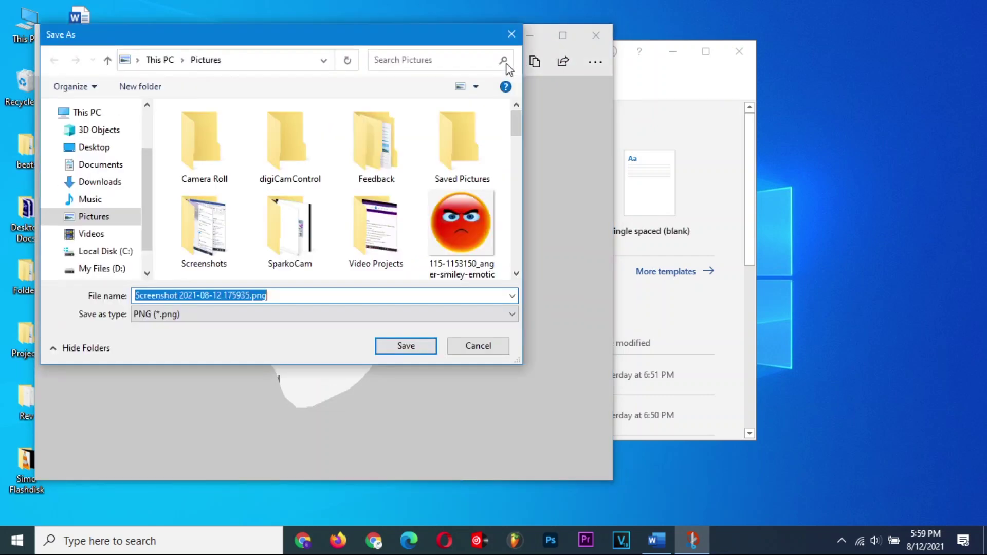
type("red")
left_click(406, 346)
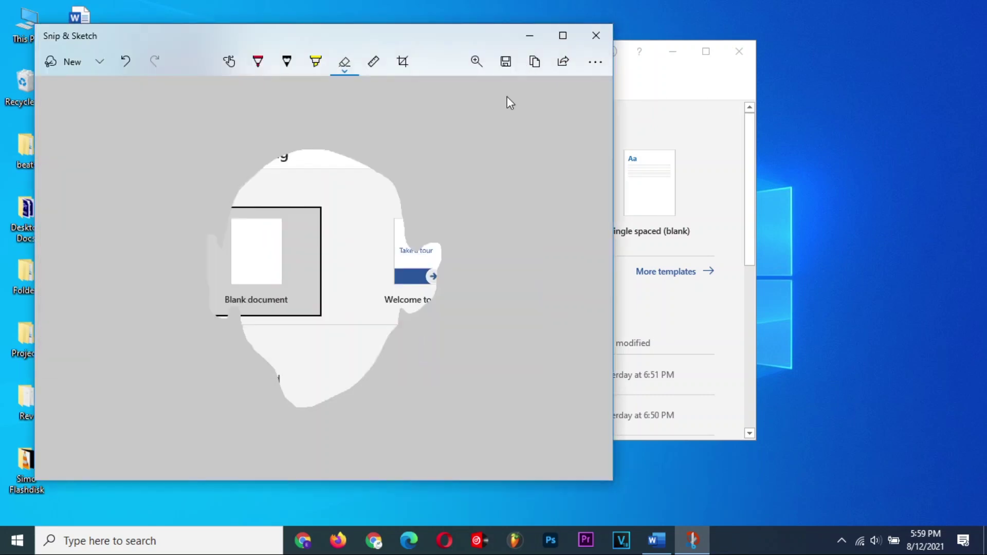
Step: Capture the active Word window with Alt+PrtScn and paste it into a blank document
left_click(596, 35)
key("alt")
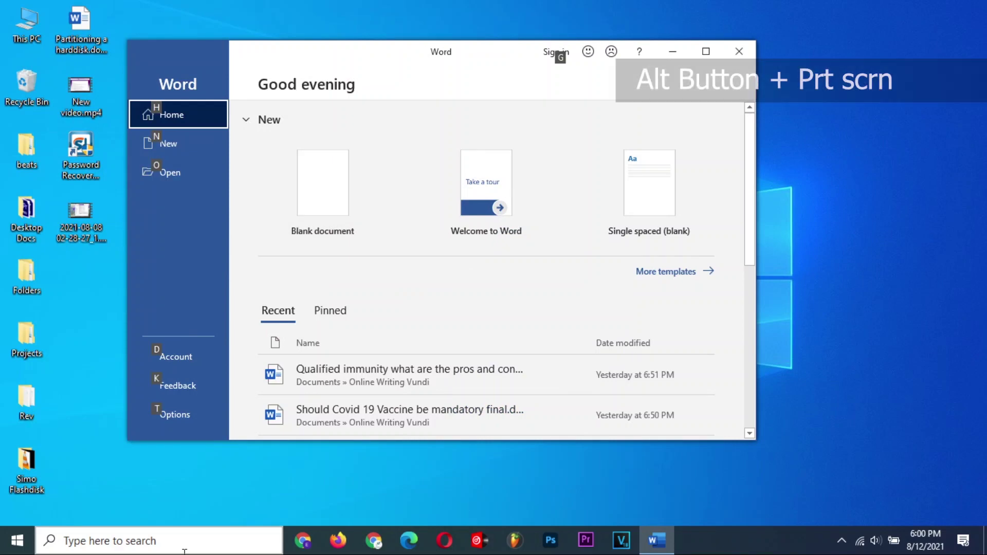
key("alt+Print")
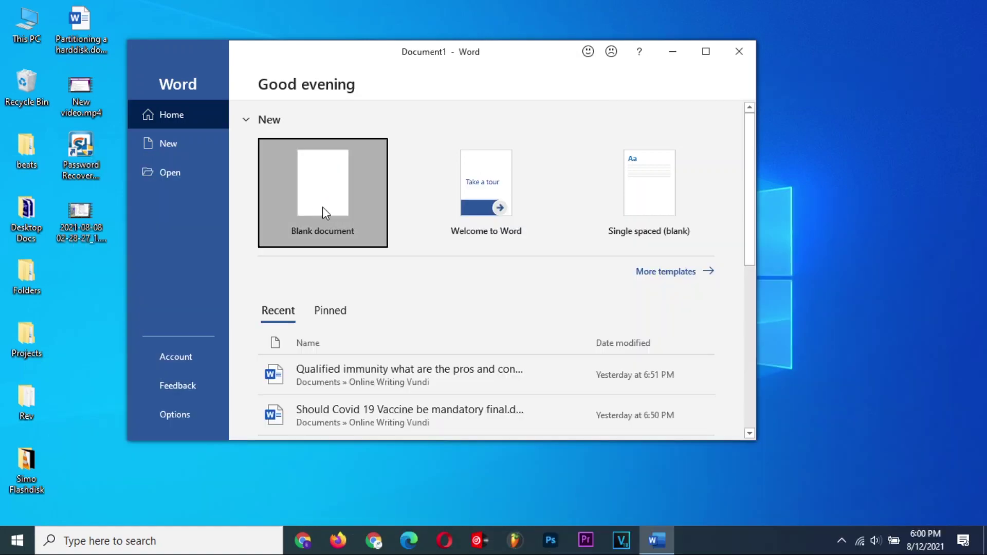
left_click(322, 207)
right_click(283, 277)
left_click(322, 353)
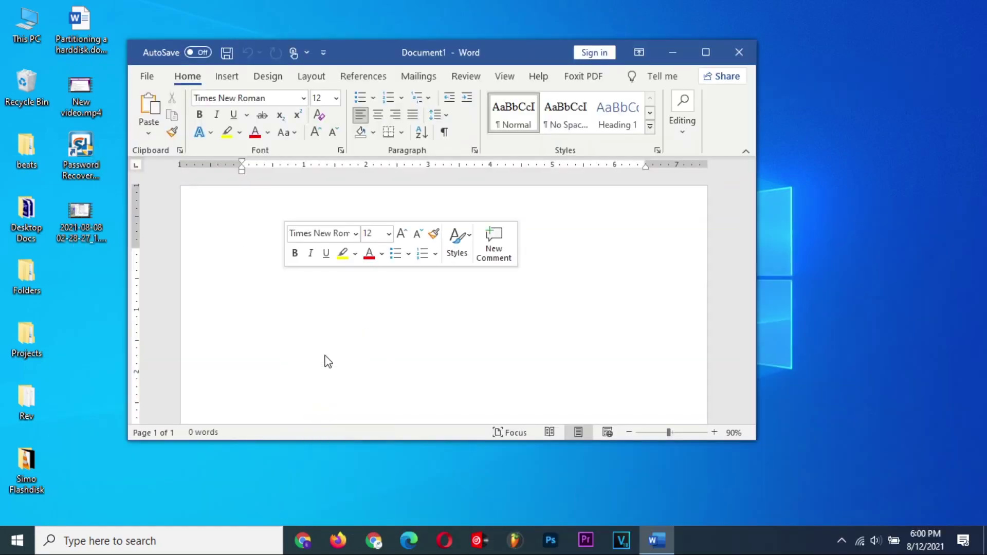
left_click(470, 294)
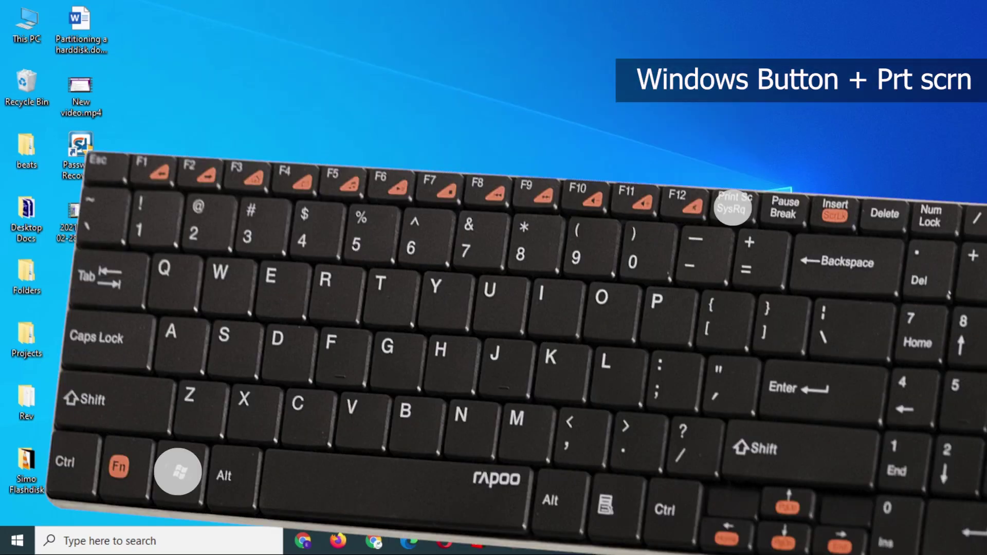
Step: Relaunch Word via 'wo' and paste the screenshot into a new blank page
left_click(221, 543)
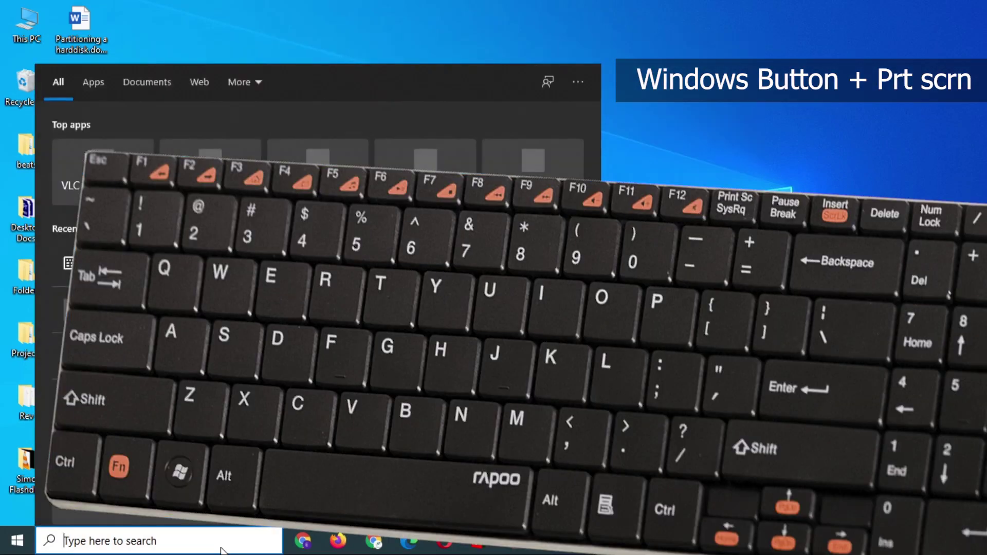
type("wor")
key("Return")
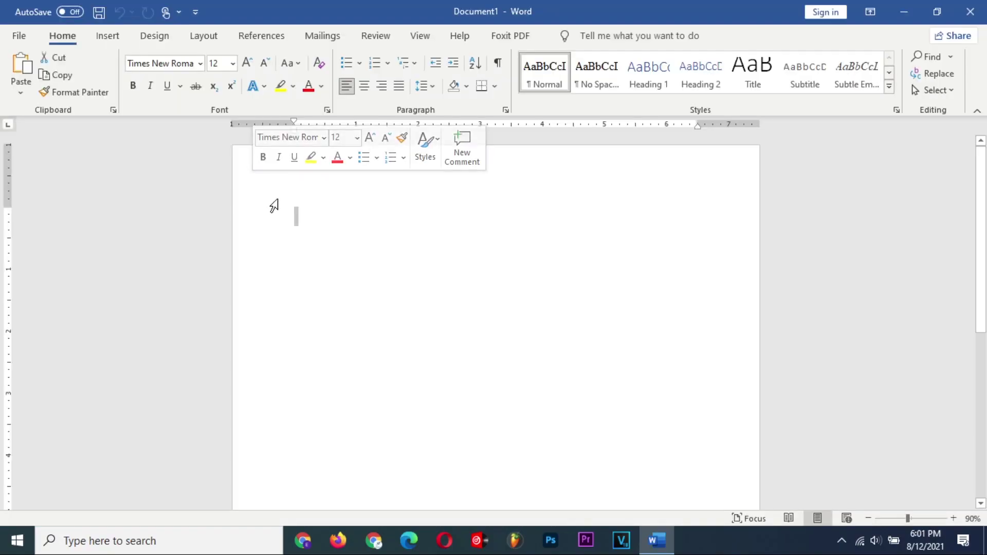
right_click(312, 230)
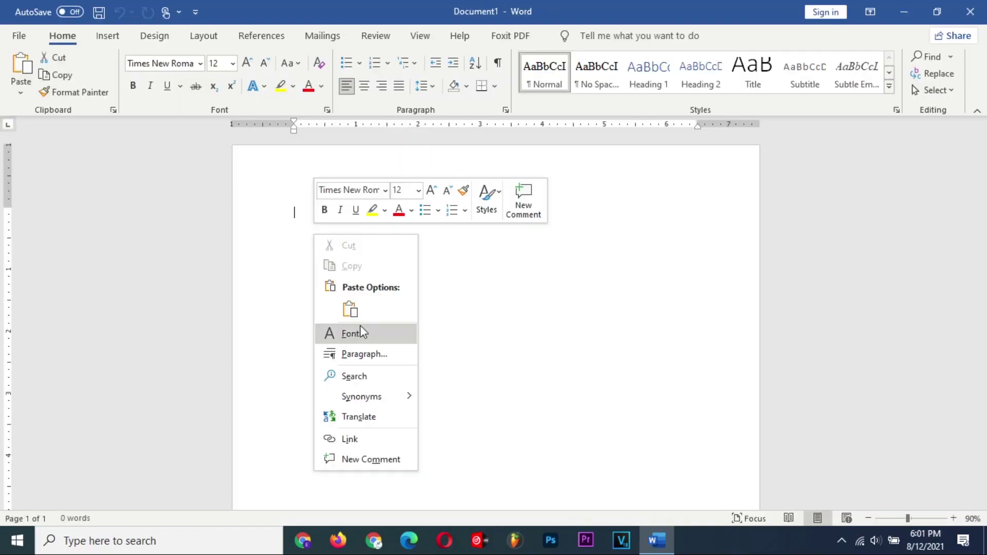
left_click(350, 310)
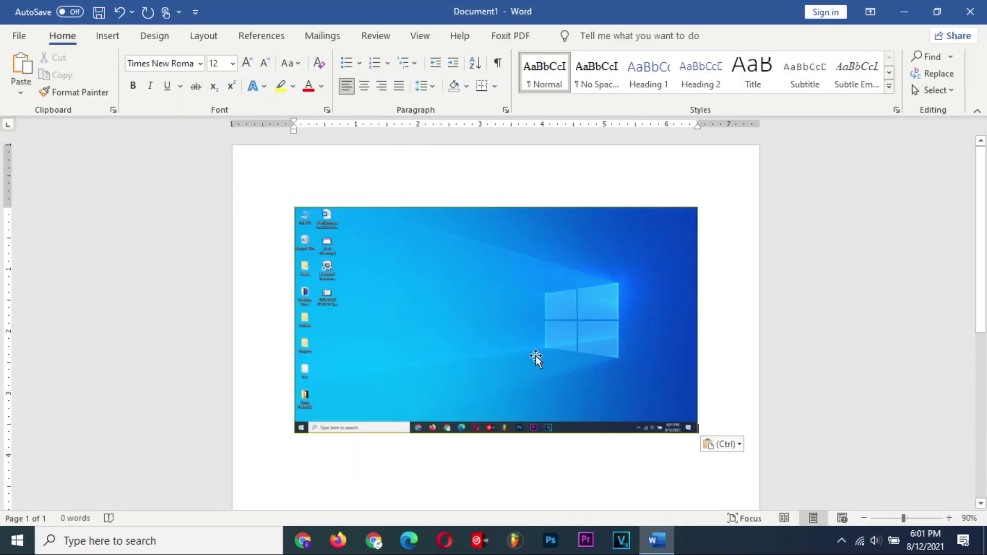
Step: Close Word and use Win+Shift+S to snip a rectangle around the Windows logo
left_click(970, 11)
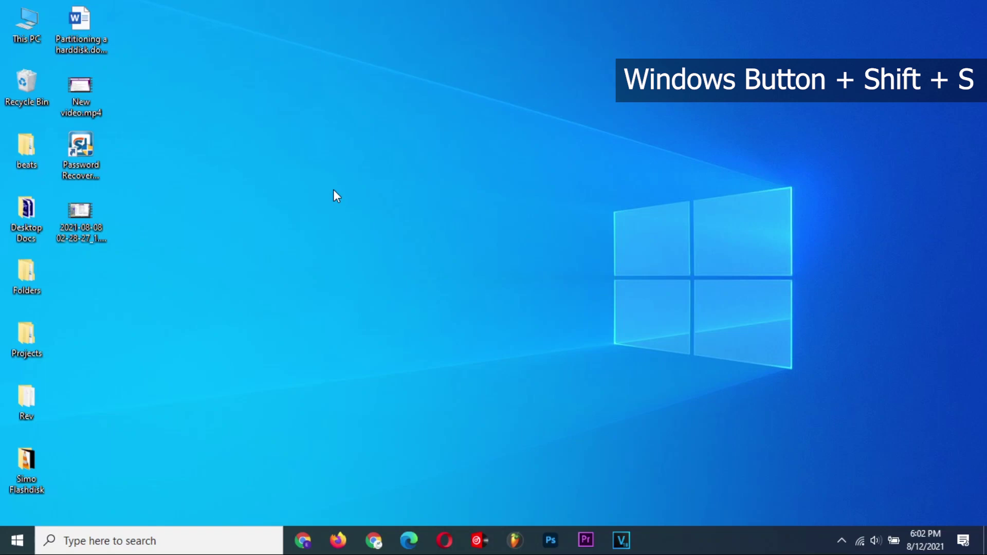
key("super+shift+s")
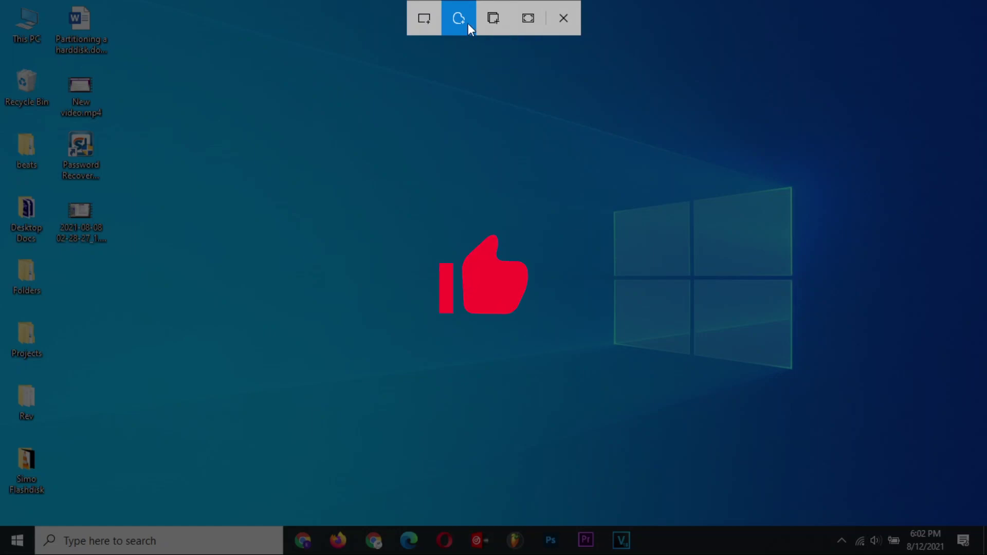
left_click(424, 18)
left_click_drag(598, 166, 822, 379)
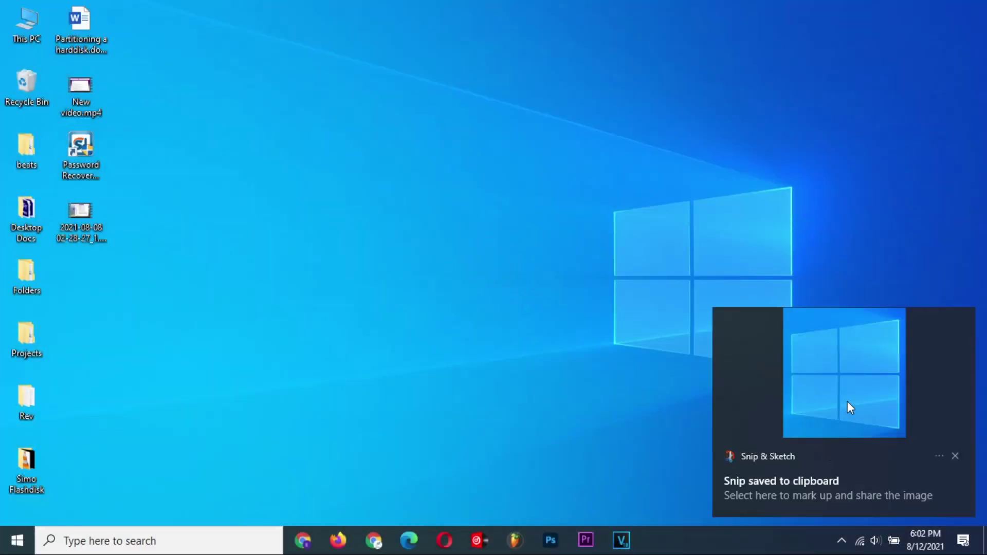
Step: Open the logo snip and mark it with yellow, black and red strokes
left_click(847, 401)
left_click_drag(327, 255, 422, 177)
left_click_drag(301, 186, 275, 366)
left_click(257, 62)
left_click_drag(309, 235, 459, 377)
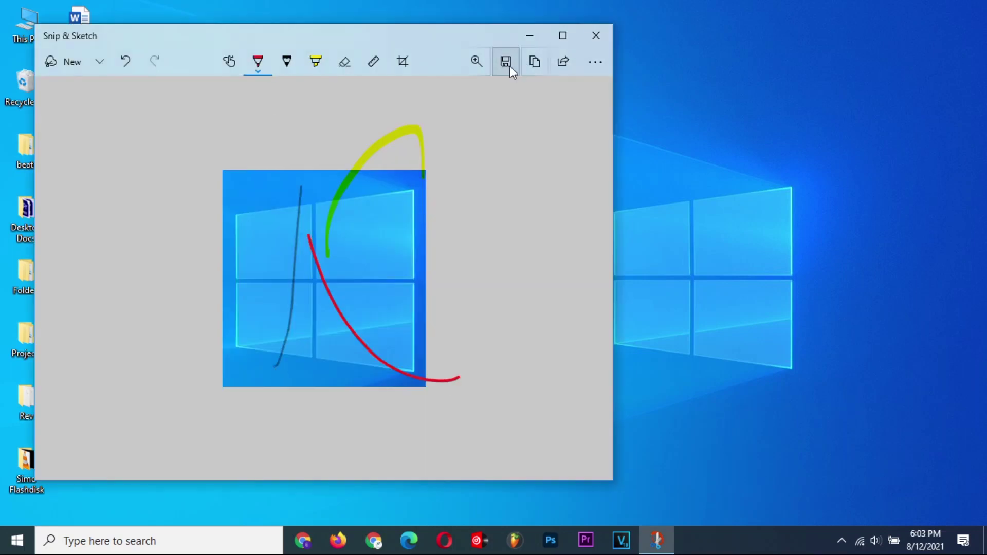
Step: Save the marked-up snip as whatever.png
left_click(506, 61)
type("whatever")
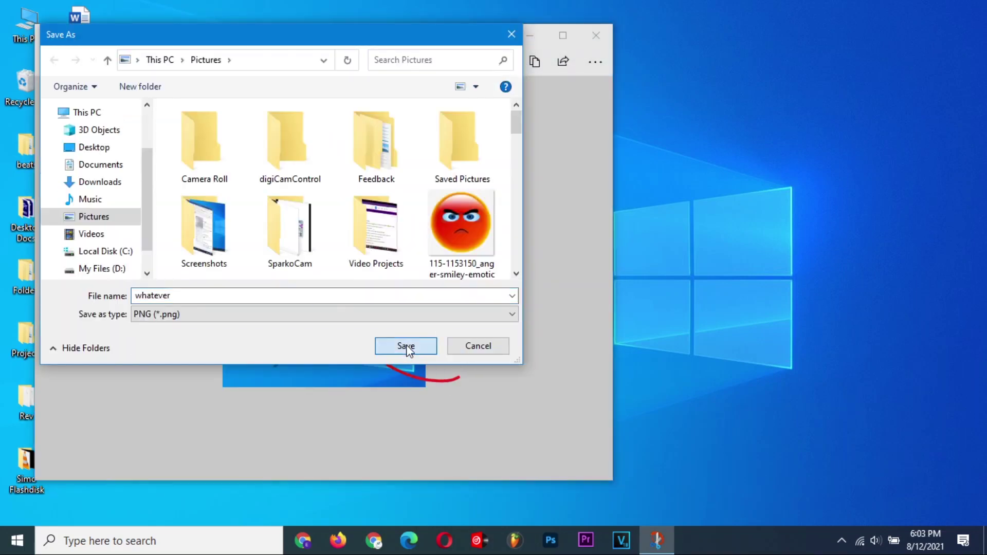
left_click(407, 346)
left_click(596, 36)
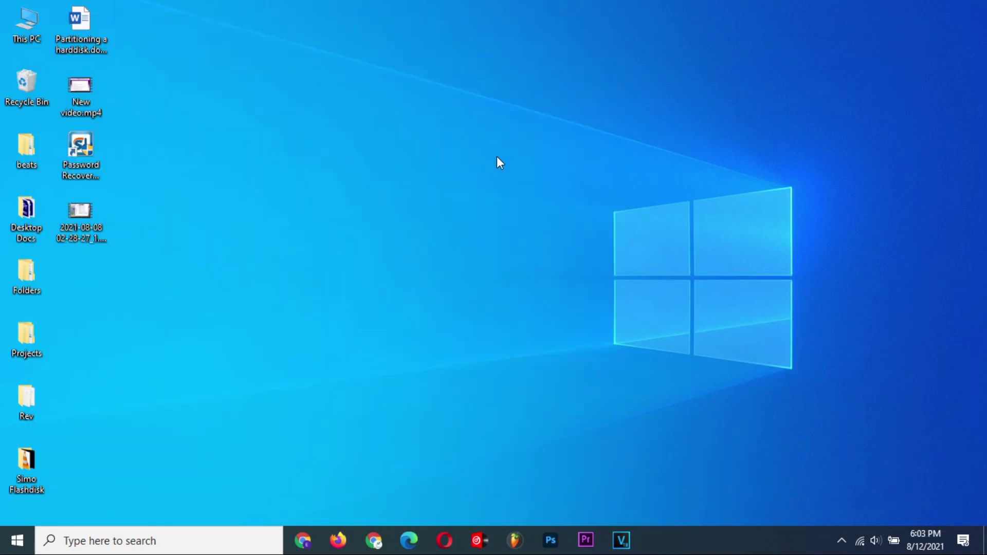
left_click(195, 539)
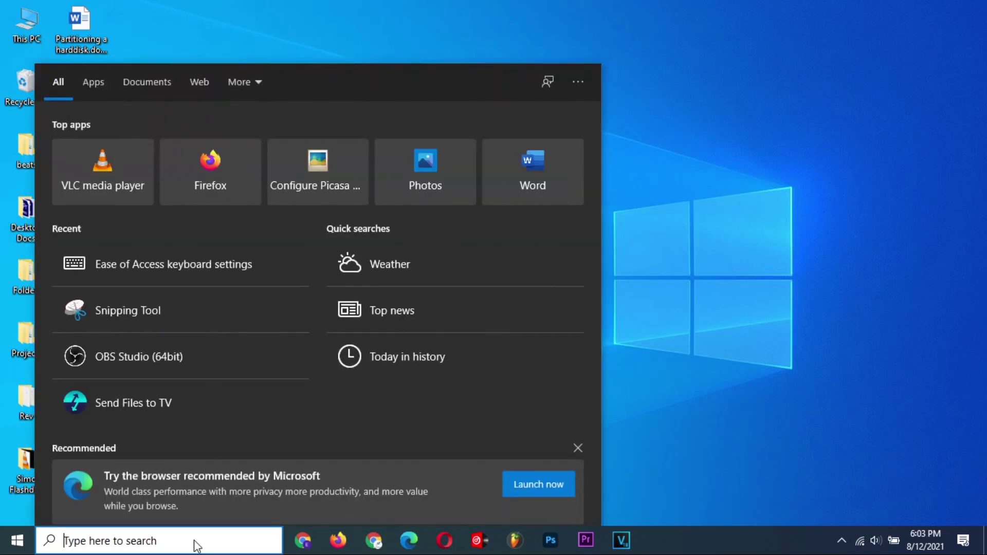
type("sett")
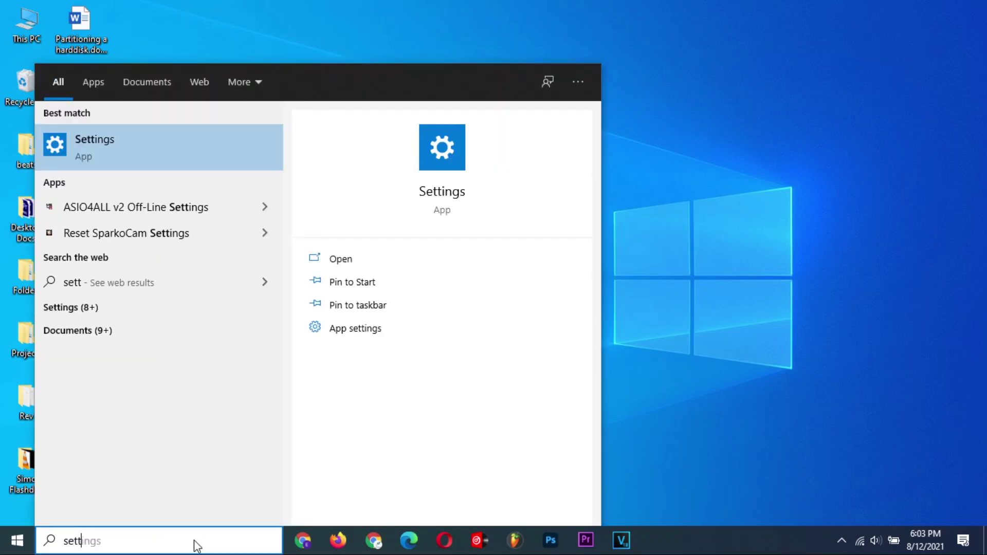
left_click(175, 154)
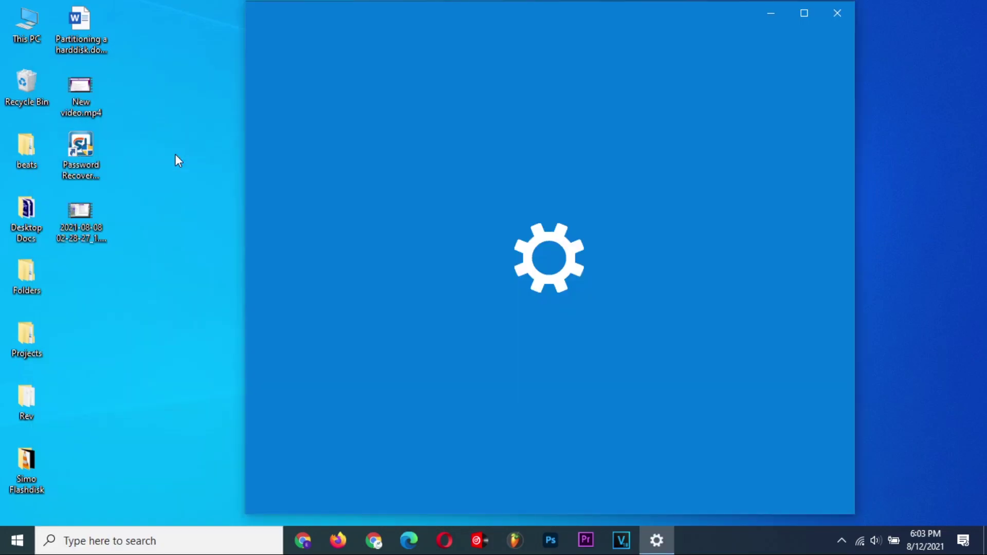
scroll(430, 339, "down", 3)
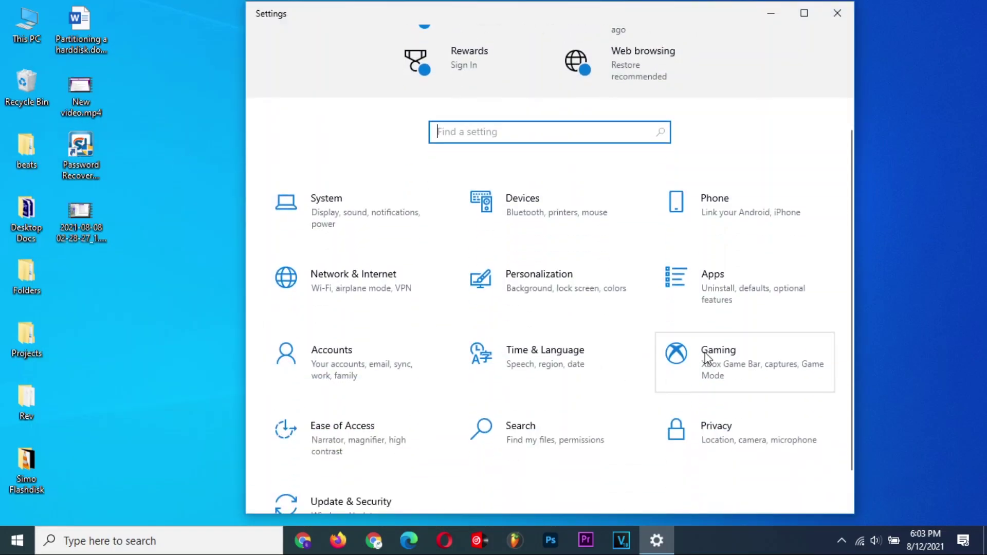
left_click(705, 355)
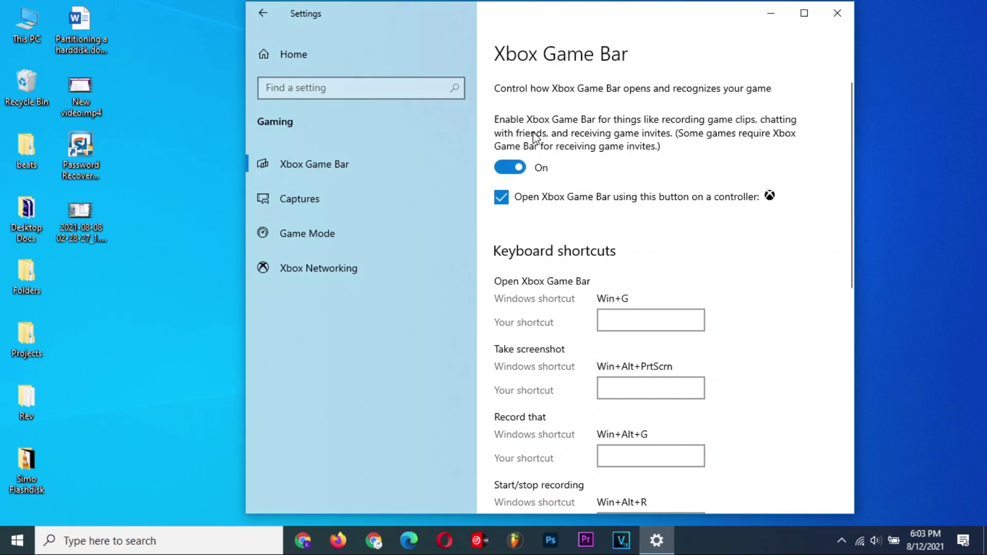
left_click(826, 15)
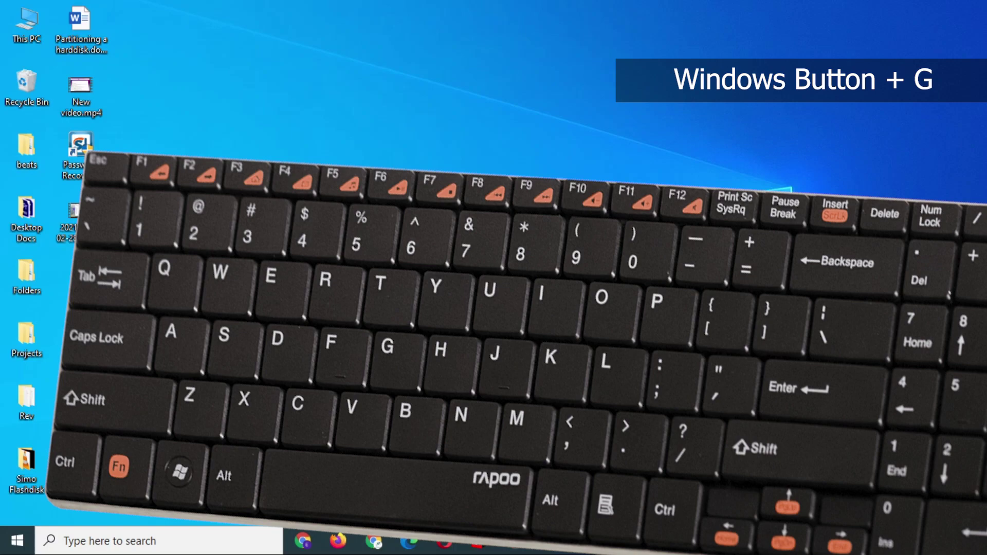
Step: Take a 35.0 KB desktop screenshot with Xbox Game Bar, then view it in the gallery and its folder
key("super+g")
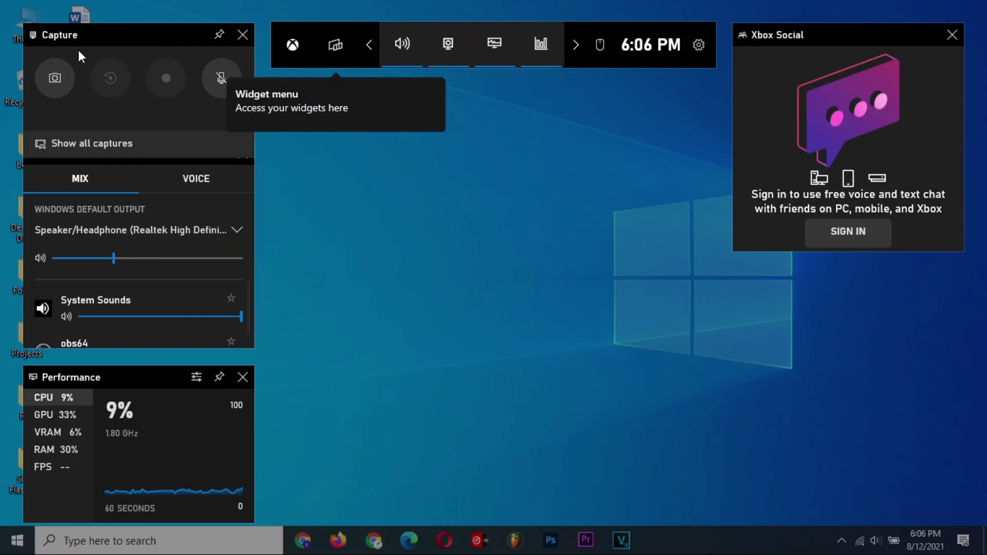
left_click(440, 49)
left_click(440, 49)
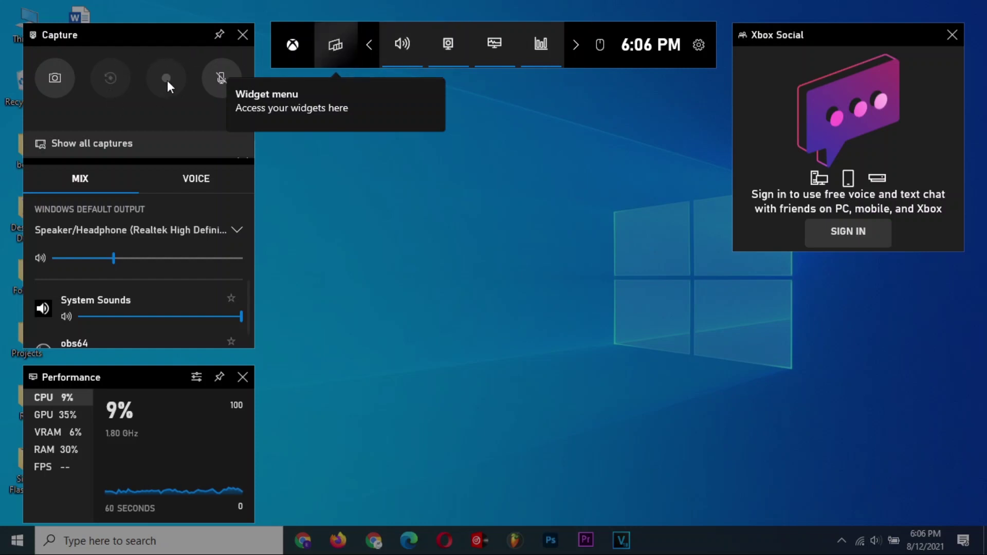
left_click(47, 79)
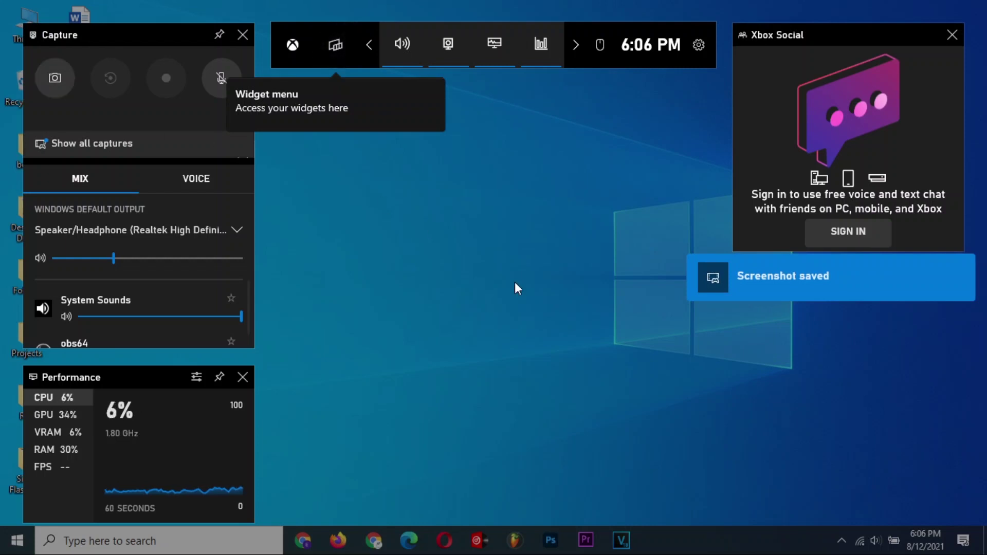
left_click(759, 267)
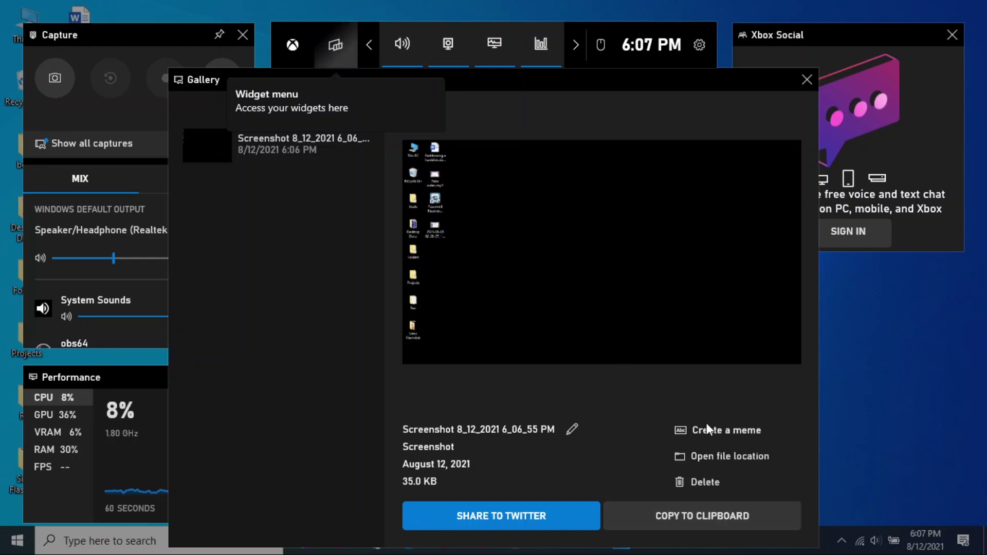
left_click(707, 456)
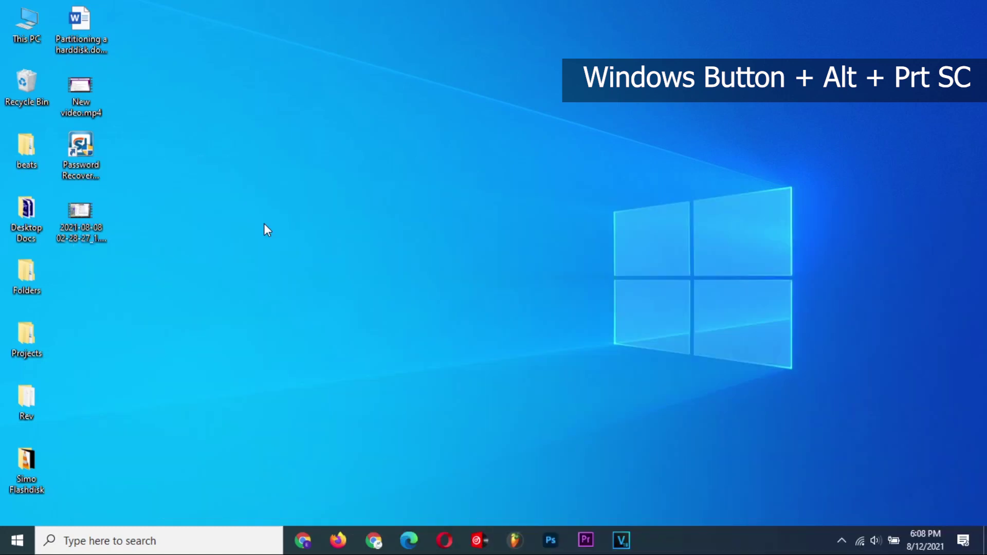
Step: Capture a second screenshot with Win+Alt+PrtScn and view the 6:08 PM and 6:06 PM captures in the gallery
key("super+alt+Print")
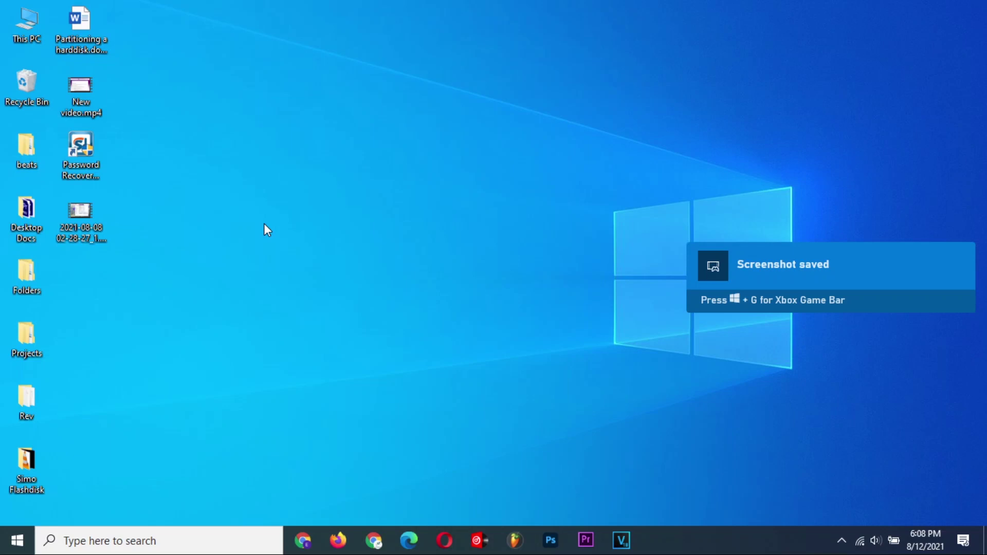
left_click(788, 270)
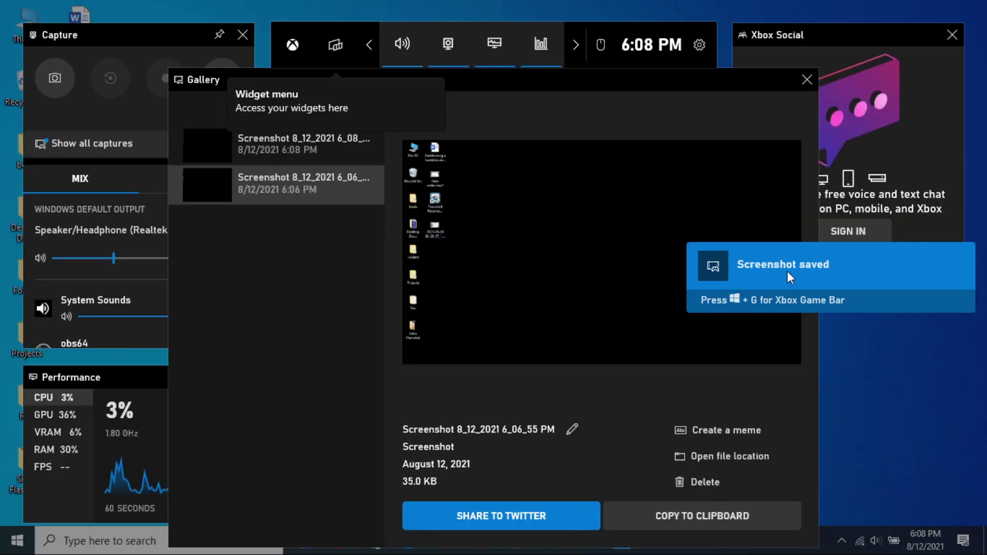